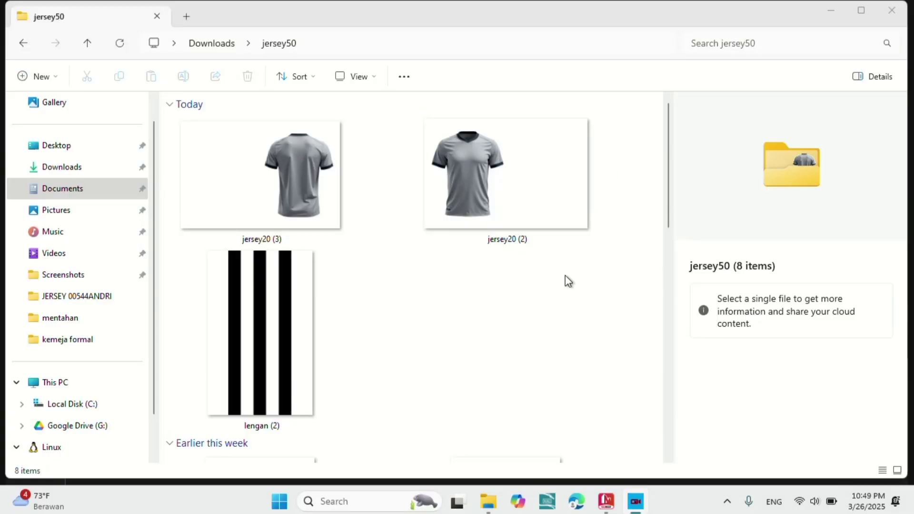
- Preview the front-view, back-view, vertical stripe and right logo reference images
left_click(497, 177)
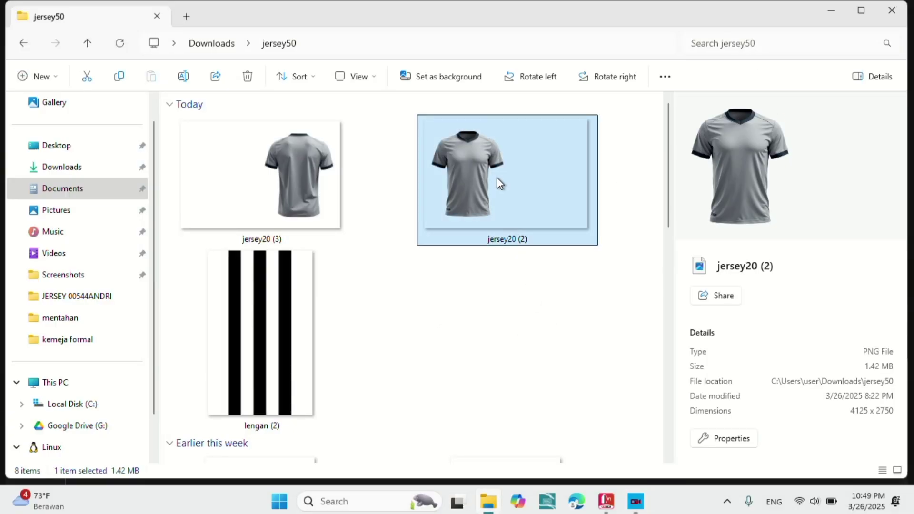
left_click(304, 192)
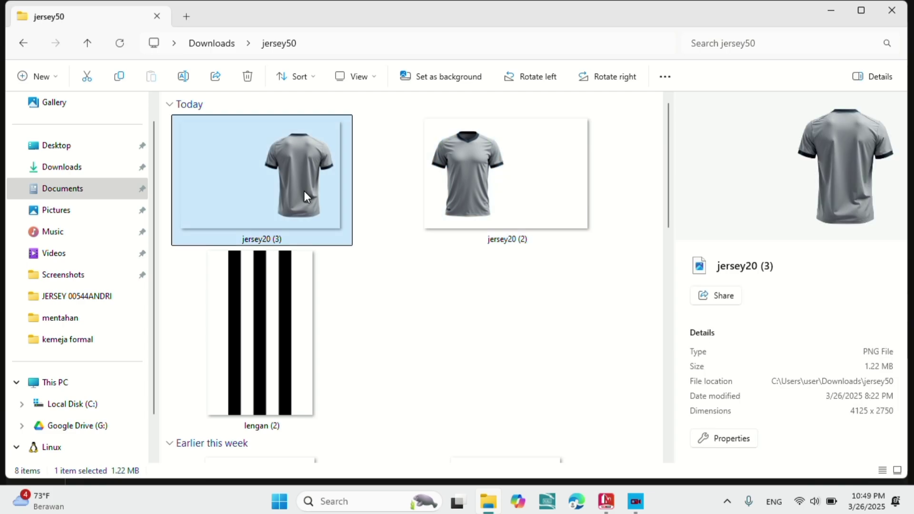
left_click(290, 303)
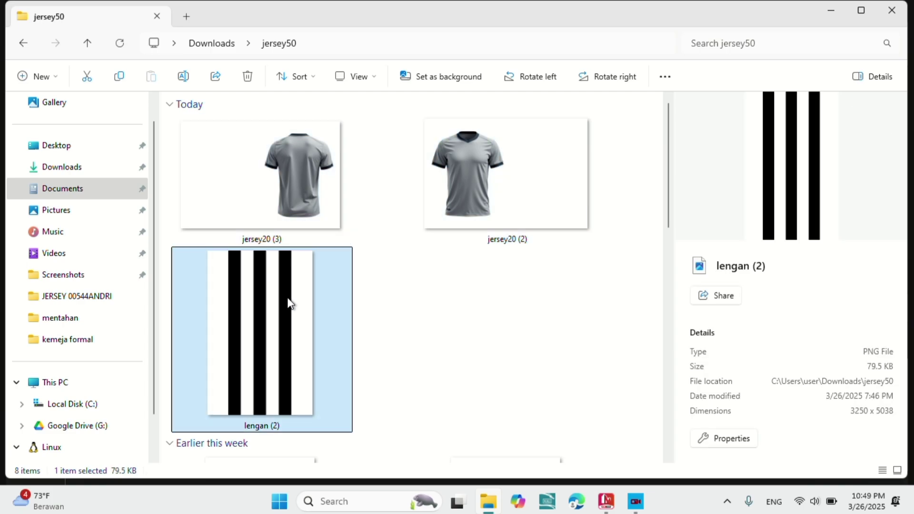
scroll(425, 308, "down", 5)
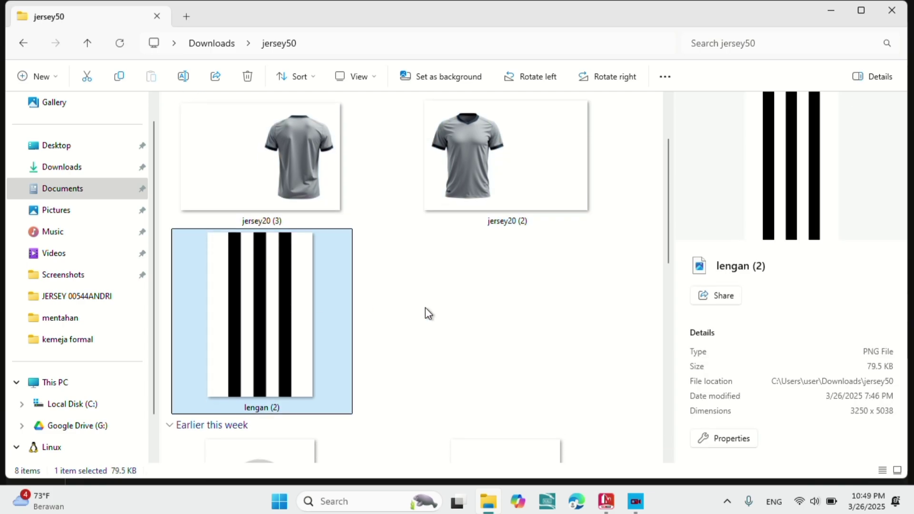
left_click(468, 283)
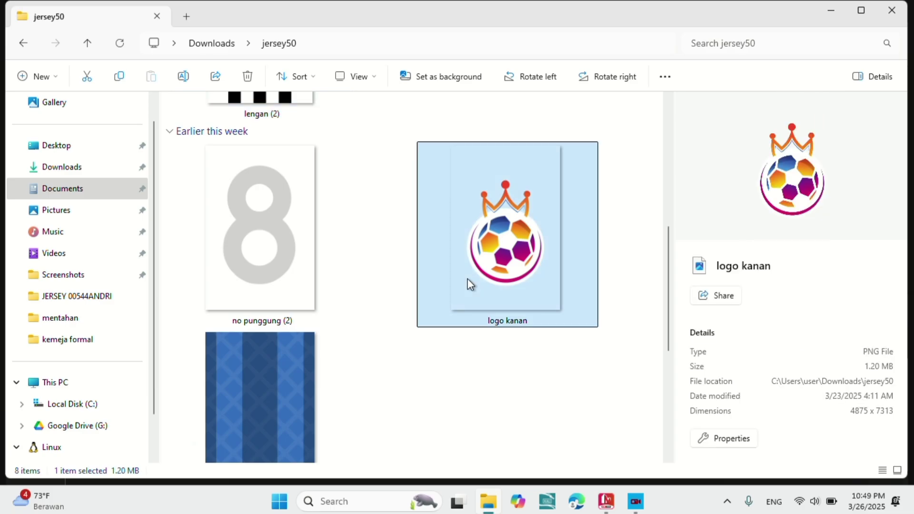
scroll(468, 281, "down", 3)
scroll(467, 281, "down", 3)
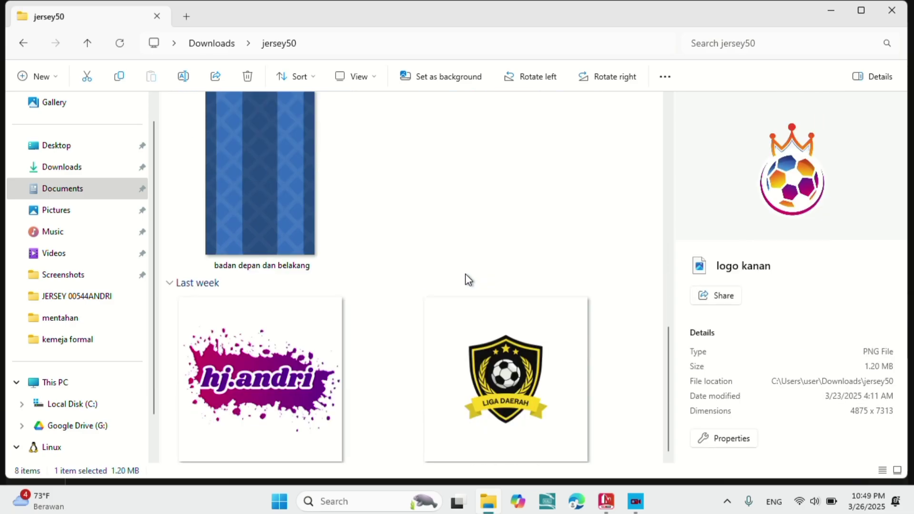
- Preview the right shoulder badge, then settle back on the front-view jersey image
left_click(504, 336)
scroll(504, 336, "up", 3)
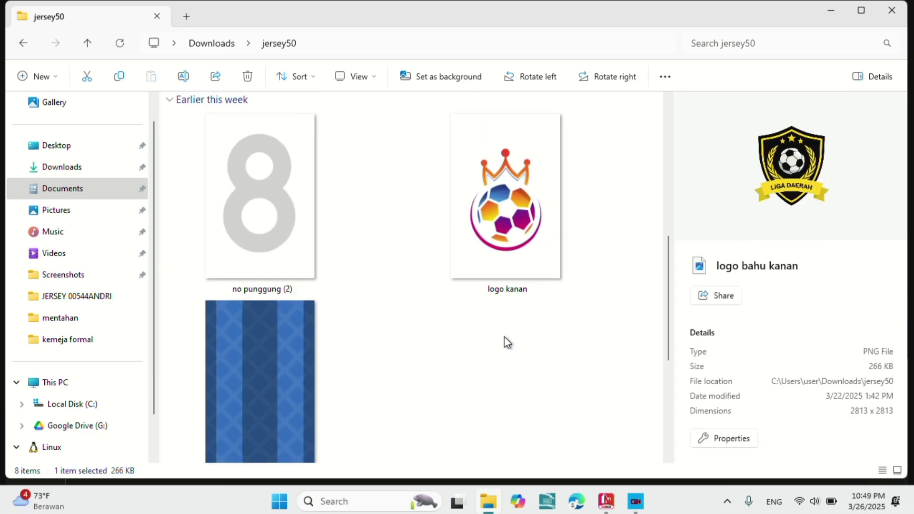
scroll(505, 336, "up", 5)
scroll(504, 336, "up", 3)
left_click(463, 216)
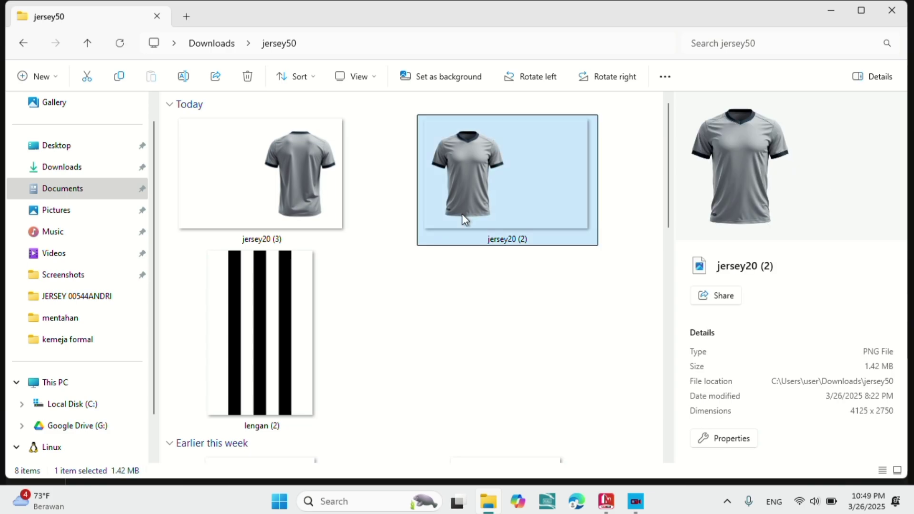
left_click(326, 199)
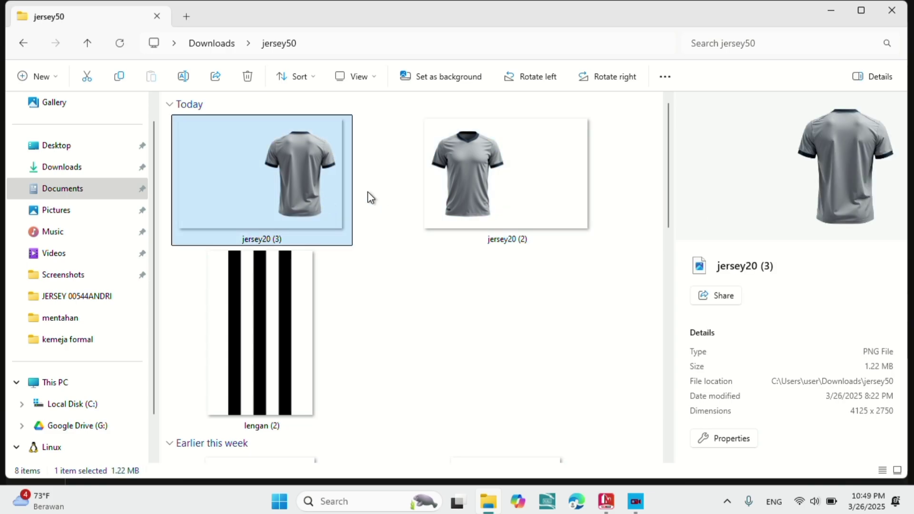
left_click(473, 190)
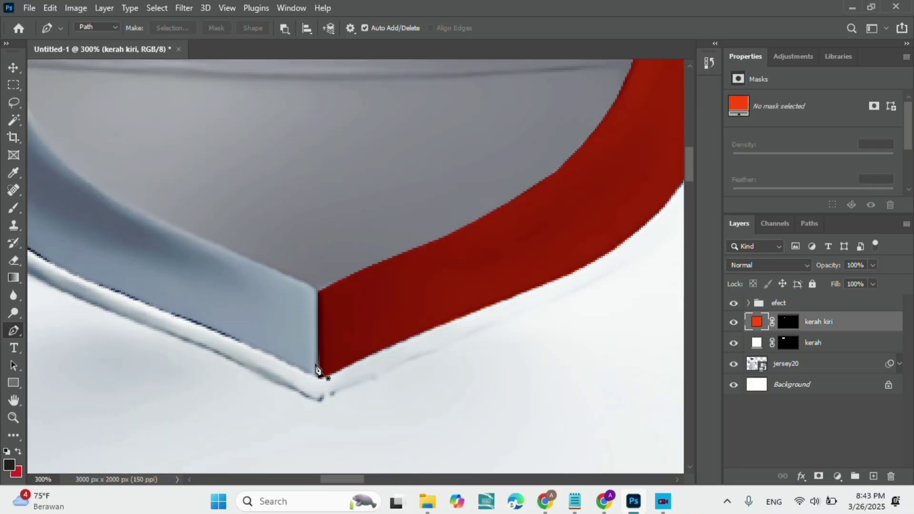
- Resume the collar path at its bottom corner and trace up the outer collar edge
left_click(316, 369)
scroll(285, 371, "up", 2)
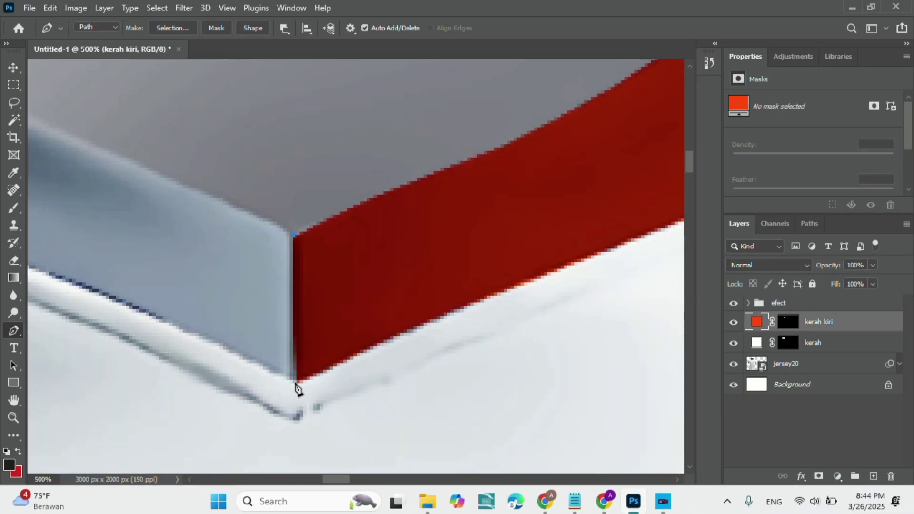
scroll(49, 279, "up", 3)
scroll(265, 286, "left", 3)
scroll(116, 179, "up", 2)
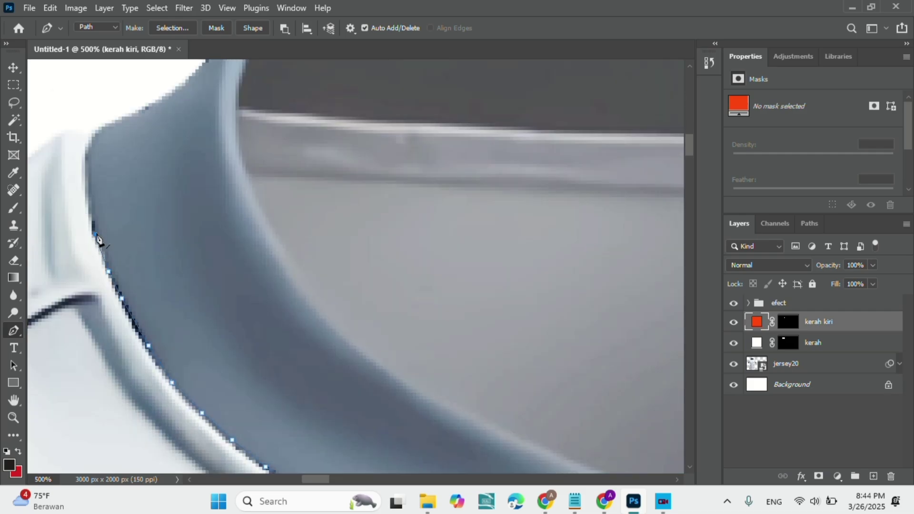
scroll(100, 179, "left", 2)
left_click(132, 156)
left_click(182, 127)
scroll(190, 131, "up", 2)
left_click(222, 146)
left_click(262, 113)
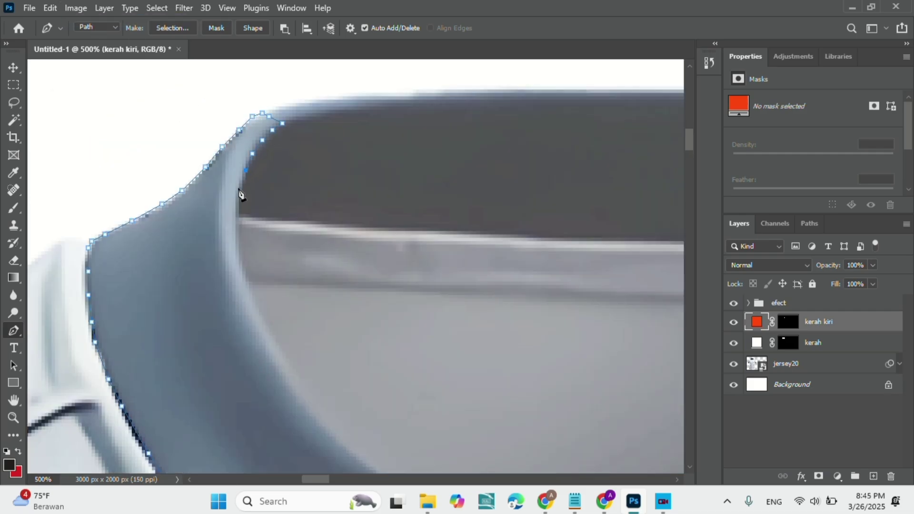
- Trace the path back along the inner collar edge
scroll(375, 367, "down", 2)
left_click(224, 169)
left_click(341, 359)
scroll(341, 359, "down", 2)
scroll(341, 359, "right", 2)
left_click(392, 286)
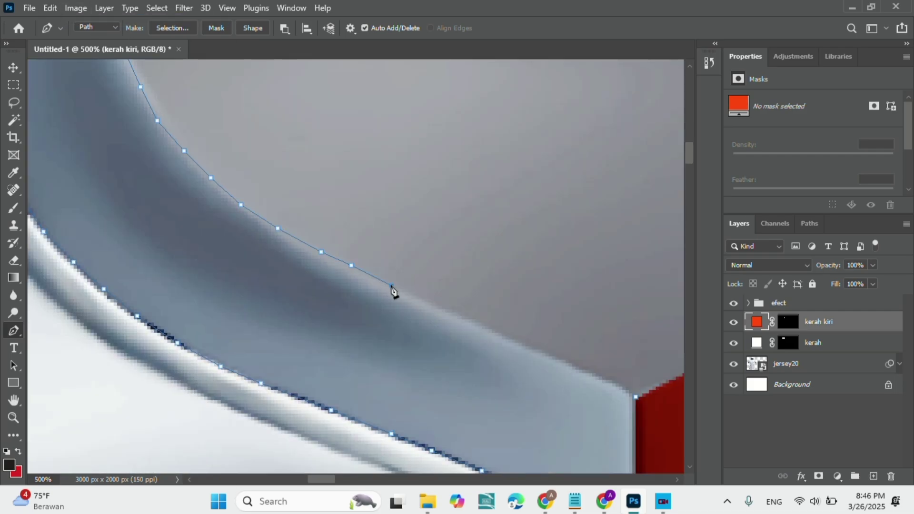
scroll(392, 290, "right", 3)
- Fill the traced collar with a bright red Solid Color layer (ff370f)
left_click(488, 341)
scroll(488, 341, "down", 5)
left_click(639, 202)
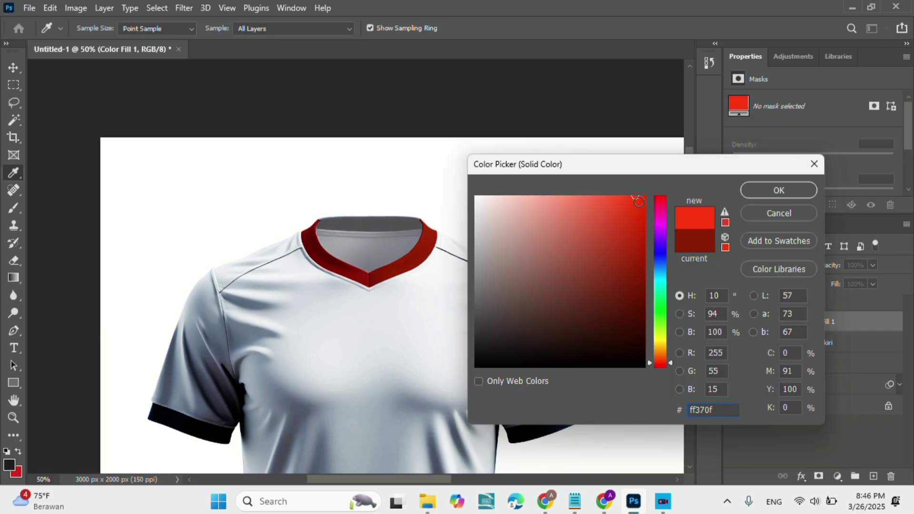
key("Return")
scroll(78, 127, "up", 3)
scroll(180, 260, "up", 3)
scroll(86, 199, "up", 4)
- With the Pen tool, trace the top edge of the next collar section toward the red part
key("p")
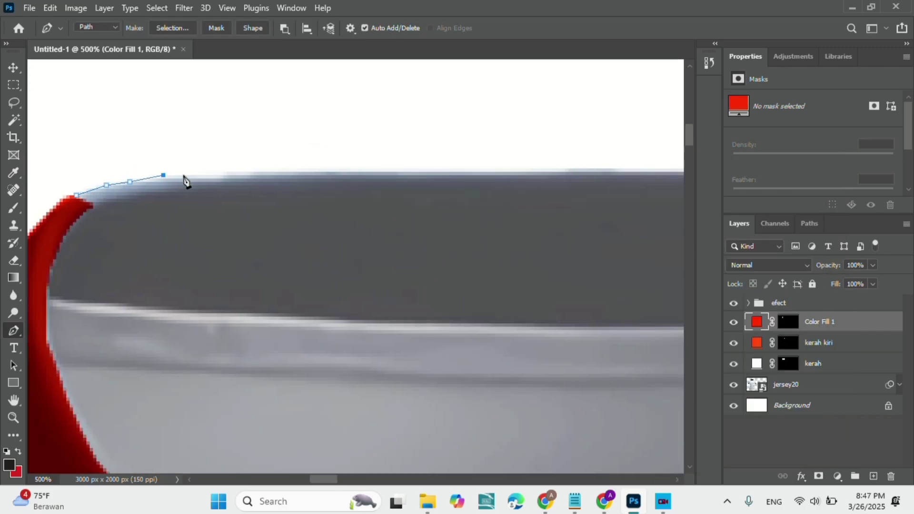
left_click(340, 171)
scroll(610, 176, "right", 3)
left_click(576, 183)
scroll(574, 184, "right", 2)
left_click(601, 192)
left_click(602, 212)
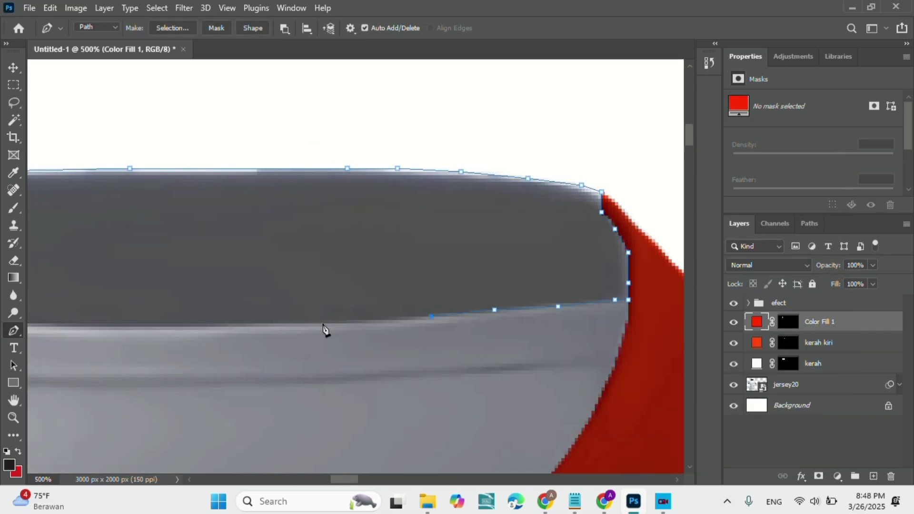
- Trace the lower edge of that collar section to complete the outline
left_click(324, 329)
scroll(323, 329, "left", 2)
left_click(225, 323)
scroll(225, 322, "left", 3)
left_click(169, 306)
left_click(122, 299)
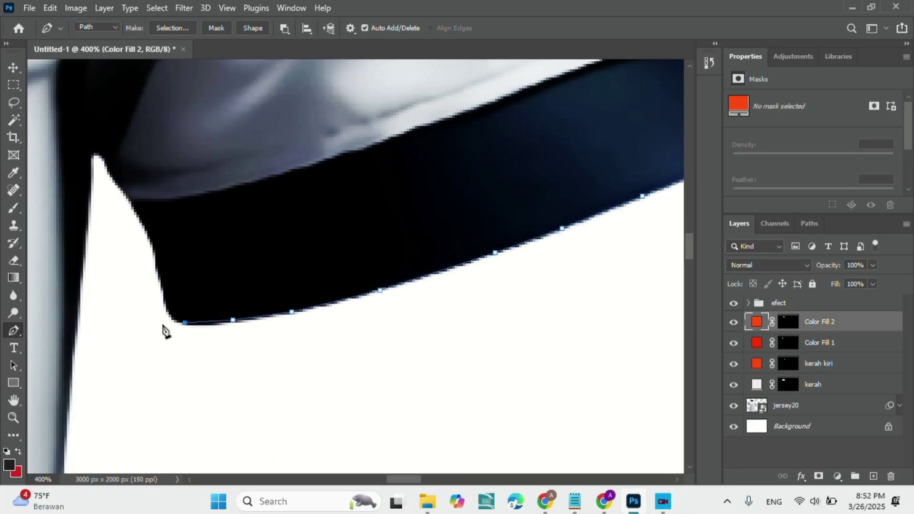
- Outline the sleeve cuff, select it, and fill it with a dark red Solid Color layer
left_click(158, 204)
left_click(439, 128)
left_click(527, 133)
key("ctrl+Return")
key("ctrl+minus")
key("ctrl+minus")
key("ctrl+minus")
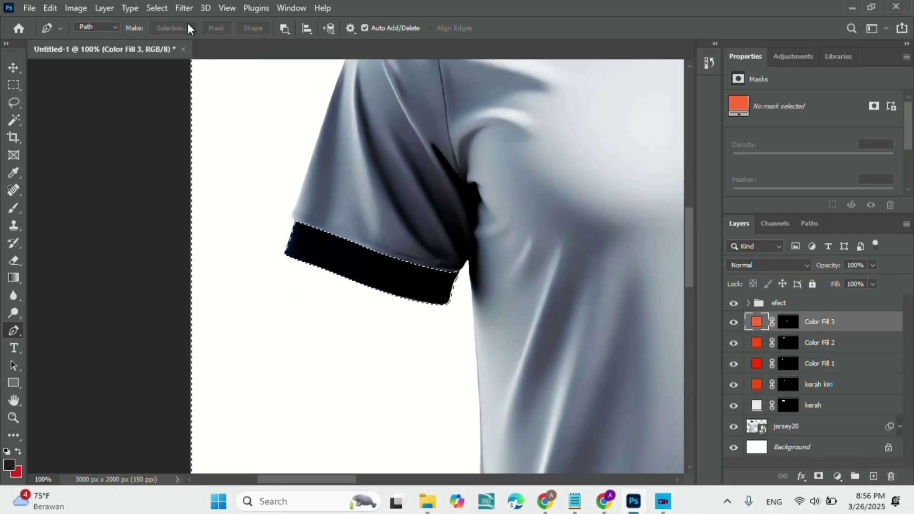
left_click(837, 476)
left_click(826, 241)
left_click(780, 190)
key("ctrl+minus")
key("ctrl+minus")
key("ctrl+minus")
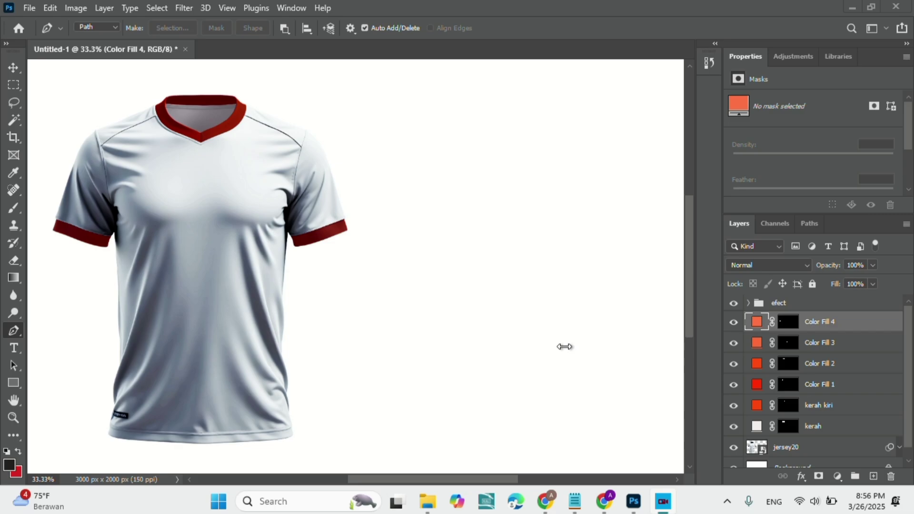
- Trace the shoulder panel along the collar and seam, then make it a selection
key("ctrl+plus")
key("ctrl+plus")
key("ctrl+plus")
key("ctrl+plus")
scroll(737, 457, "down", 1)
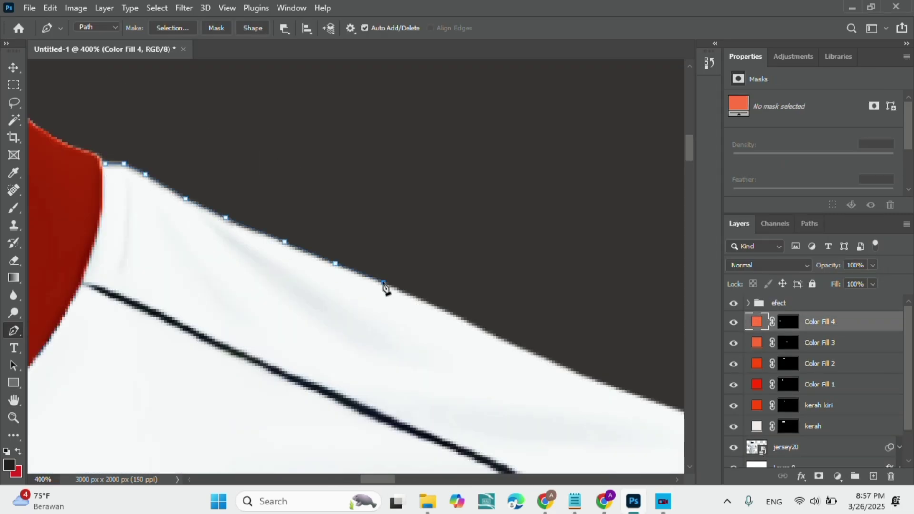
left_click(547, 331)
left_click(536, 368)
left_click(509, 441)
left_click(493, 438)
left_click(464, 411)
left_click(432, 379)
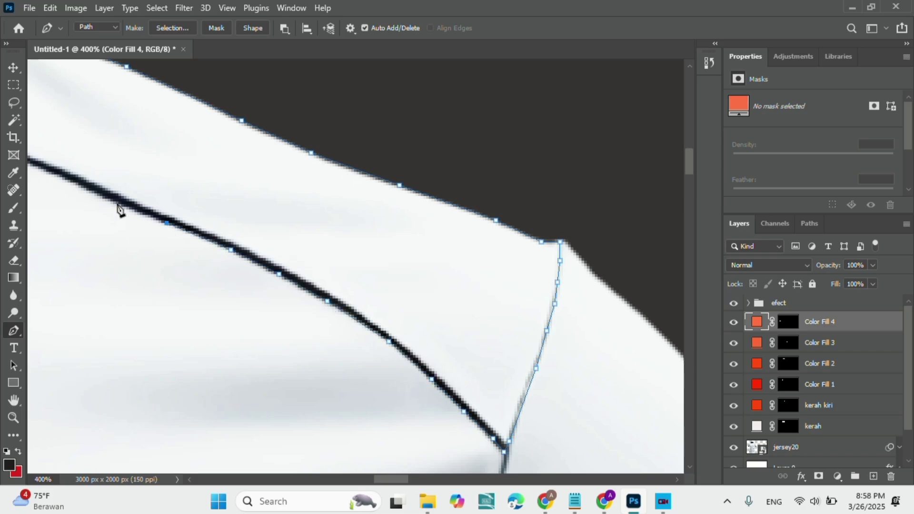
key("ctrl+minus")
key("ctrl+minus")
key("ctrl+Return")
left_click(838, 476)
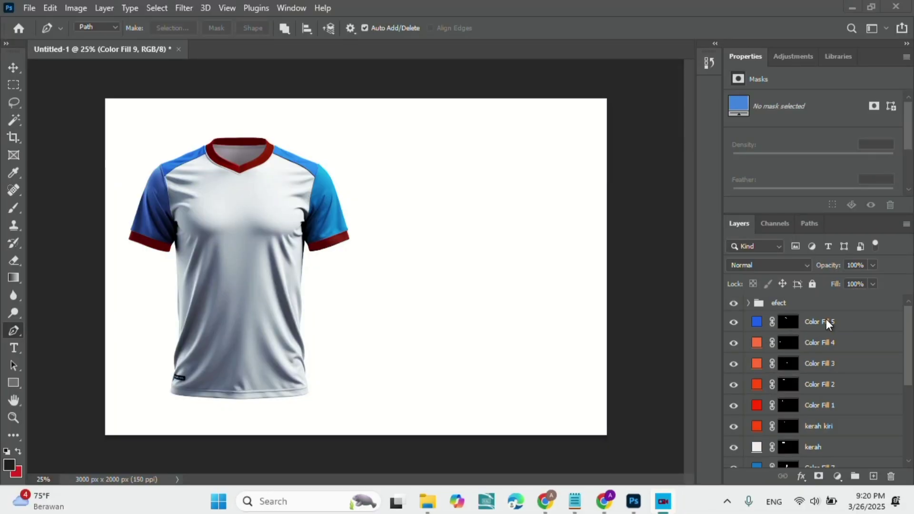
- Select Color Fill 5 through Color Fill 1 plus the kerah kiri and kerah layers
left_click(827, 323)
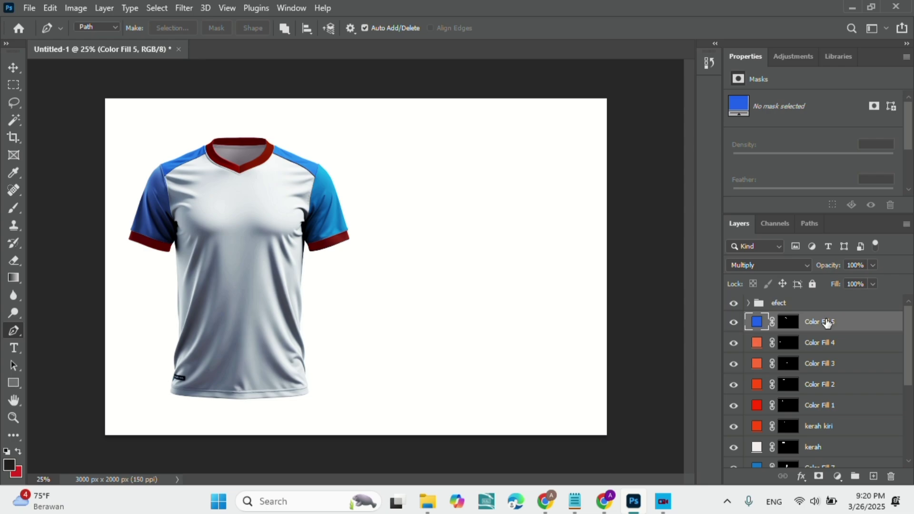
left_click(825, 344, "shift")
left_click(826, 368, "shift")
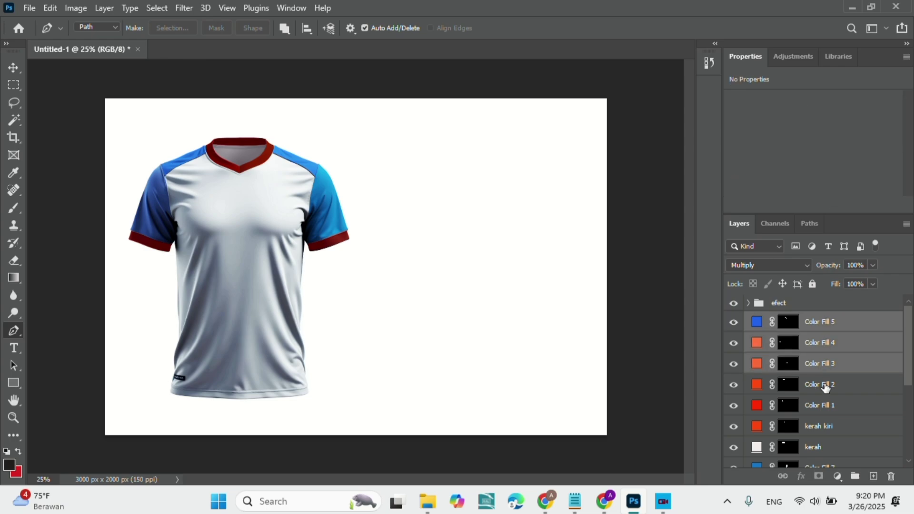
left_click(827, 386, "shift")
left_click(826, 409, "shift")
left_click(824, 434, "shift")
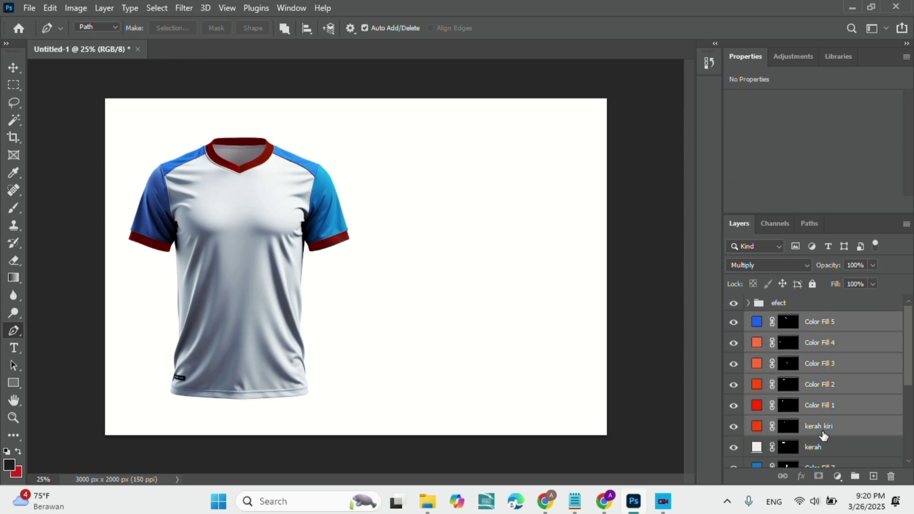
scroll(824, 436, "down", 2)
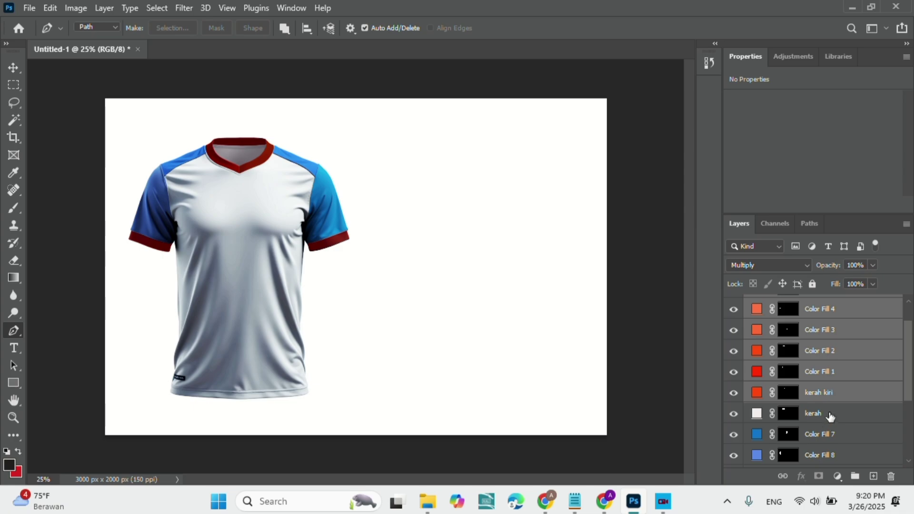
left_click(831, 417, "shift")
- Add Color Fill 7, 8, 9 and 6, then group all selected layers as 'warna'
left_click(830, 439, "shift")
scroll(830, 441, "down", 5)
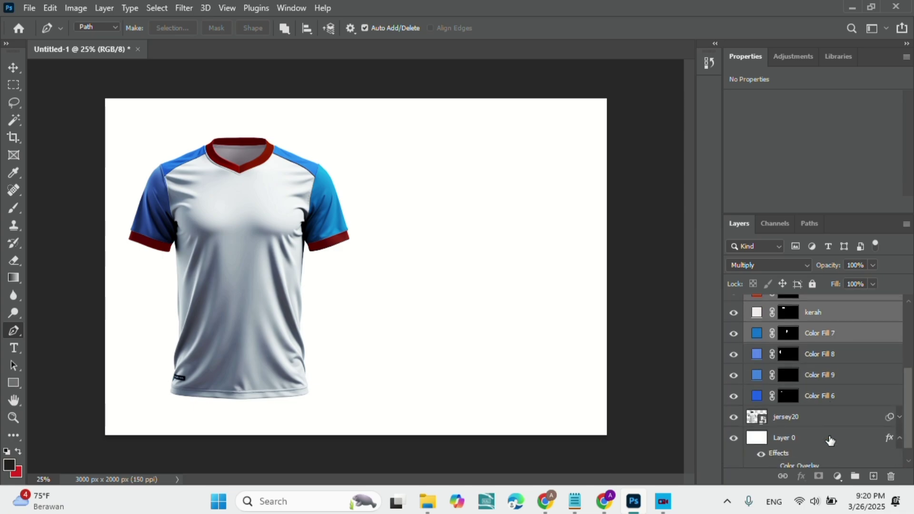
left_click(829, 357, "shift")
left_click(827, 374, "shift")
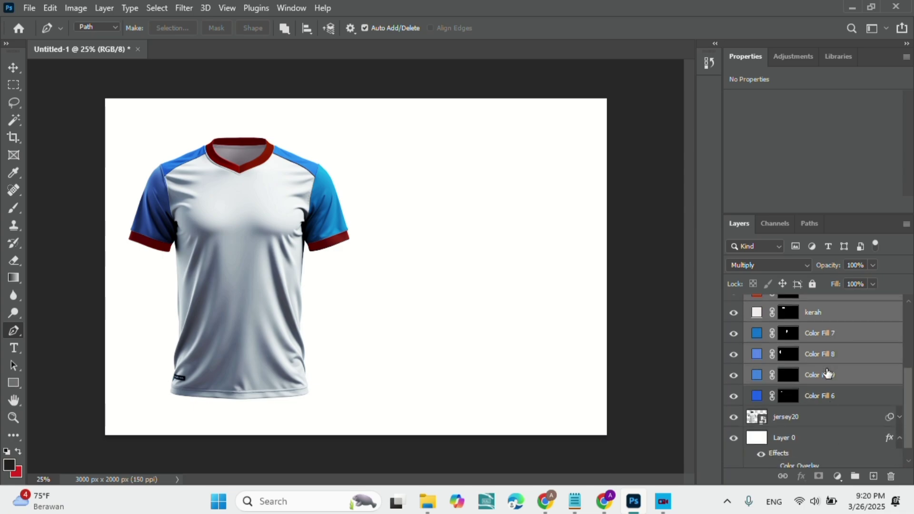
left_click(826, 395, "shift")
right_click(826, 395)
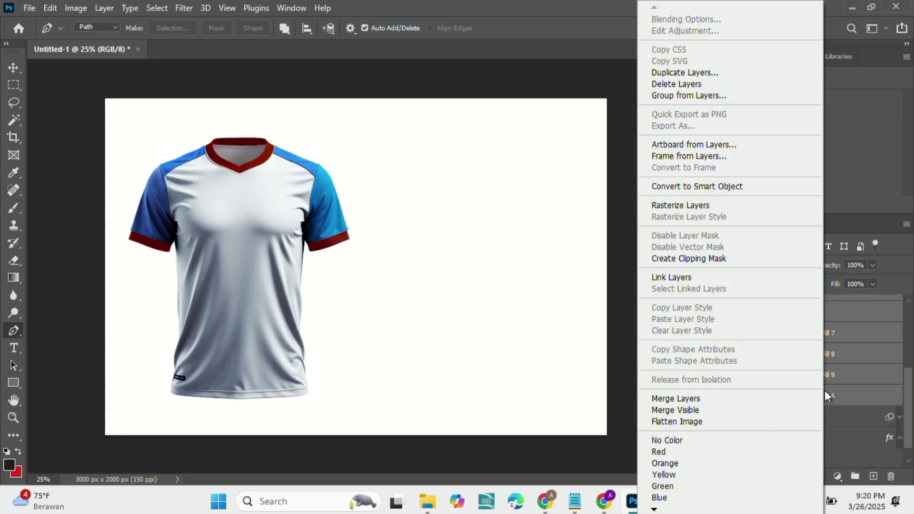
left_click(687, 94)
type("warna")
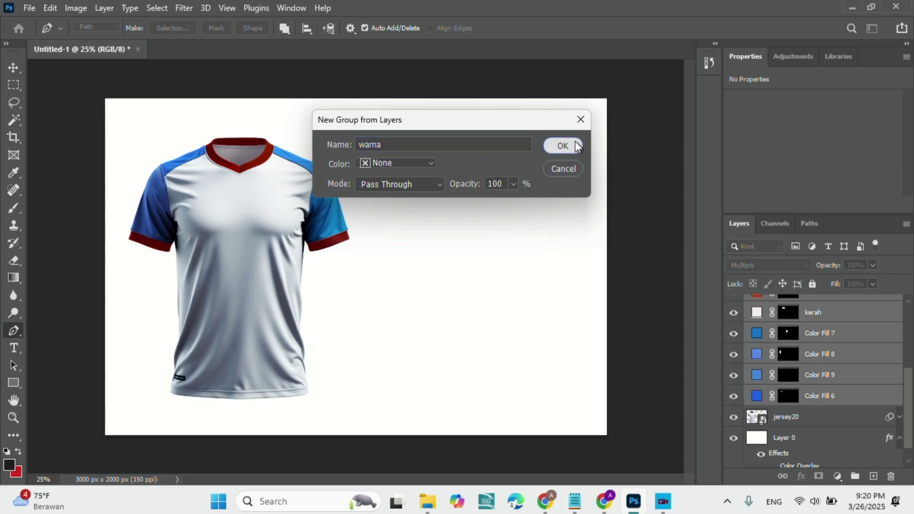
left_click(576, 145)
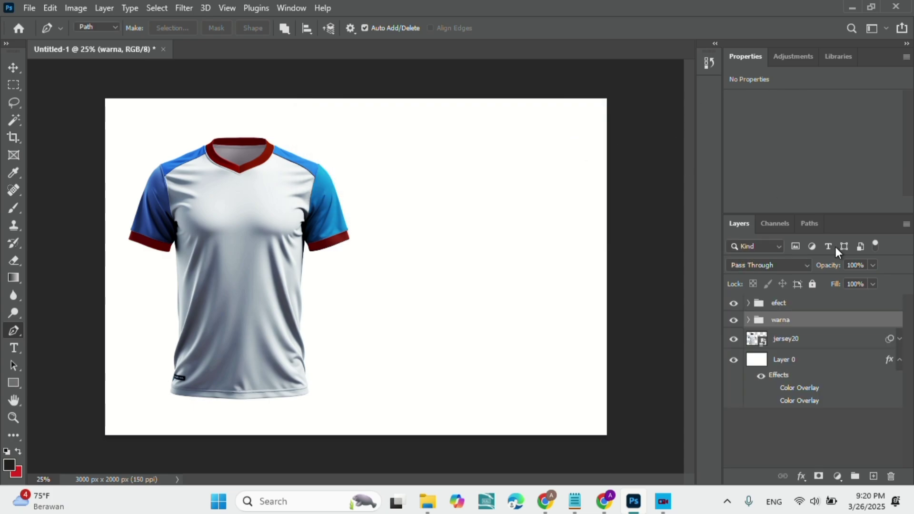
left_click(734, 320)
left_click(736, 322)
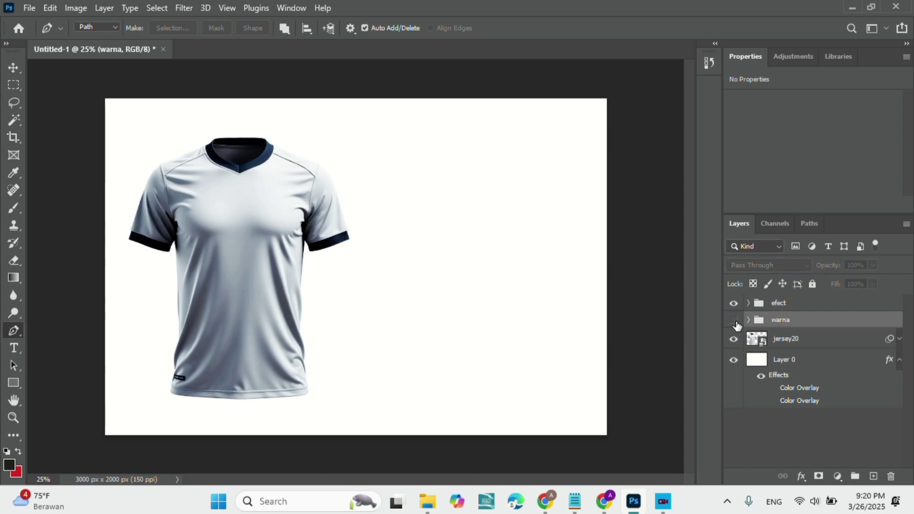
left_click(735, 322)
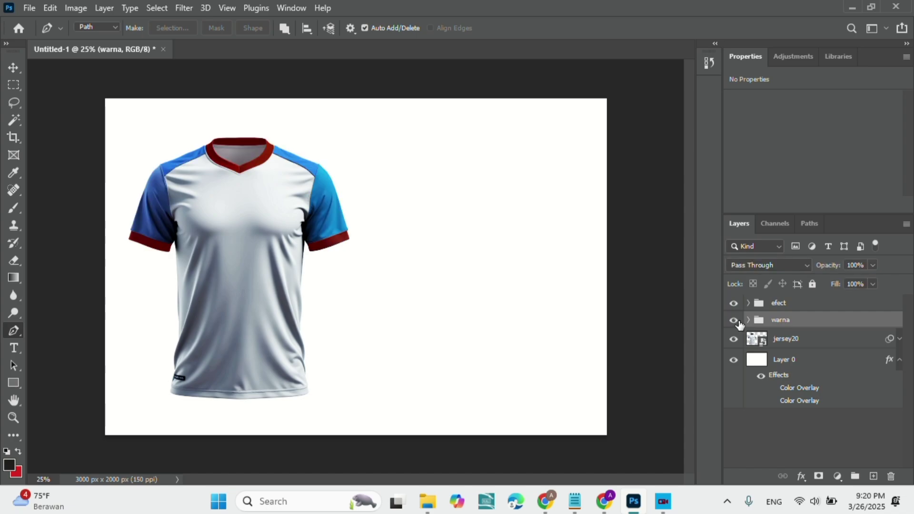
left_click(748, 321)
left_click(748, 320)
left_click(734, 304)
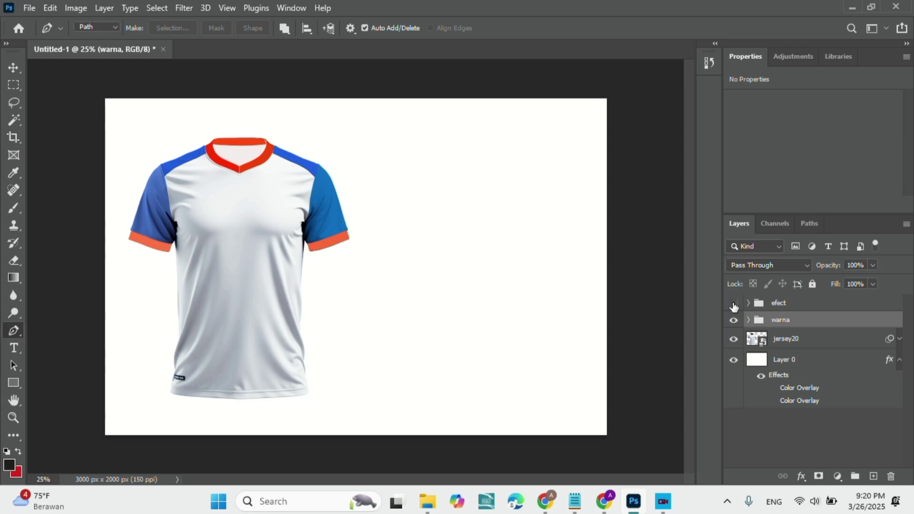
left_click(734, 305)
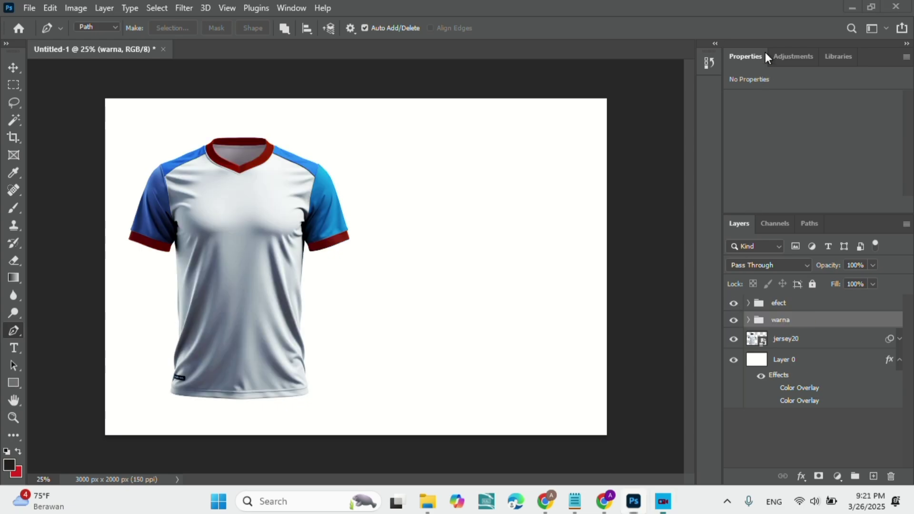
key("ctrl+plus")
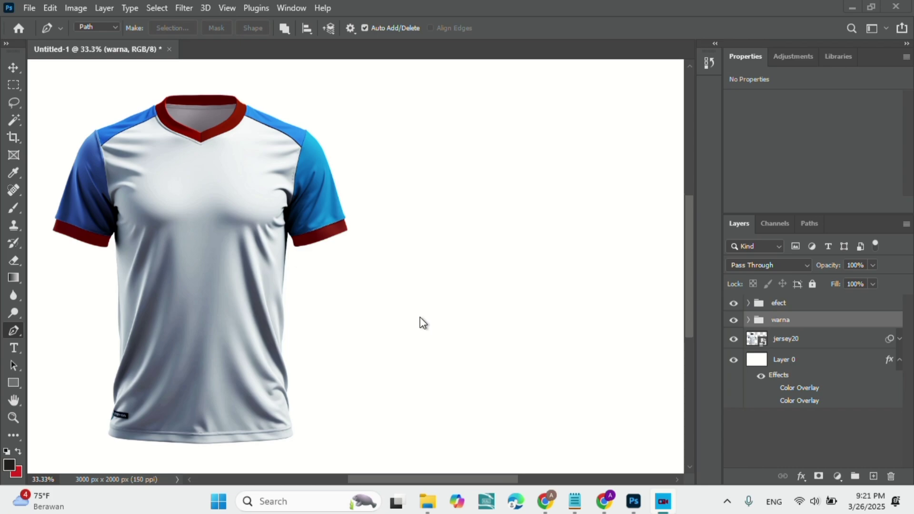
key("ctrl+plus")
key("ctrl+plus")
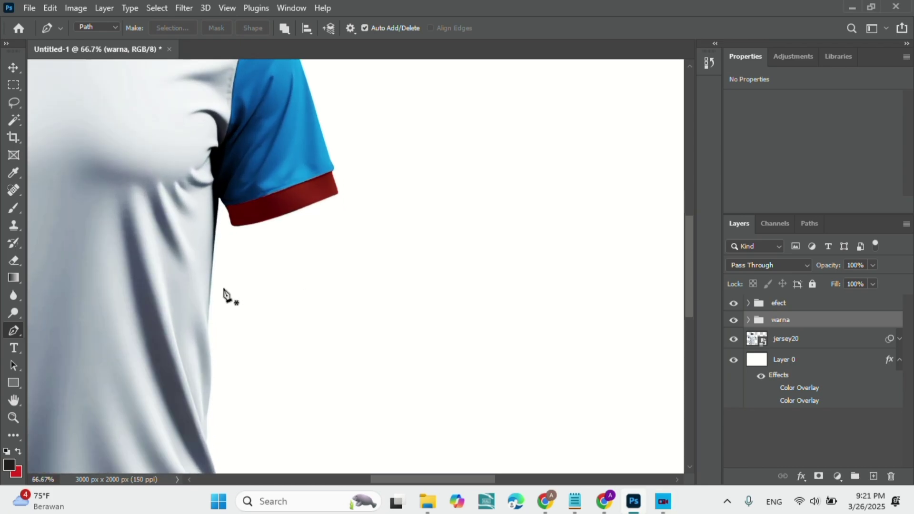
scroll(224, 293, "down", 3)
scroll(224, 293, "down", 2)
key("ctrl+plus")
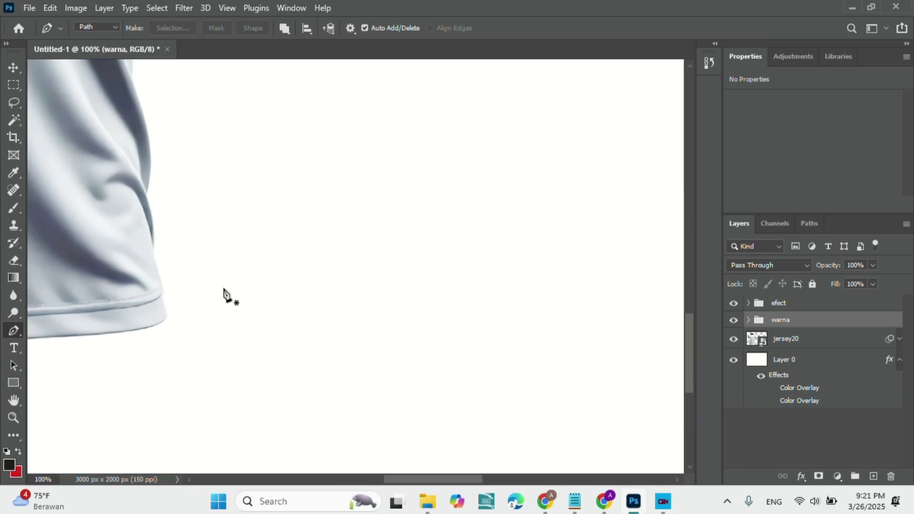
- Zoom in on the hem and start the pen path along its edge
scroll(224, 293, "left", 3)
scroll(224, 293, "left", 3)
scroll(224, 293, "left", 3)
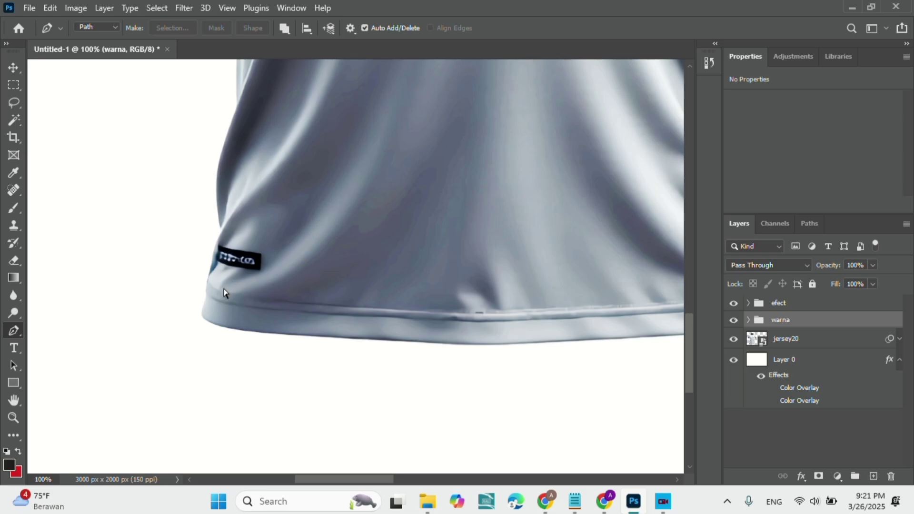
key("ctrl+plus")
key("ctrl+plus")
scroll(224, 291, "down", 3)
scroll(224, 292, "down", 3)
scroll(223, 292, "up", 1)
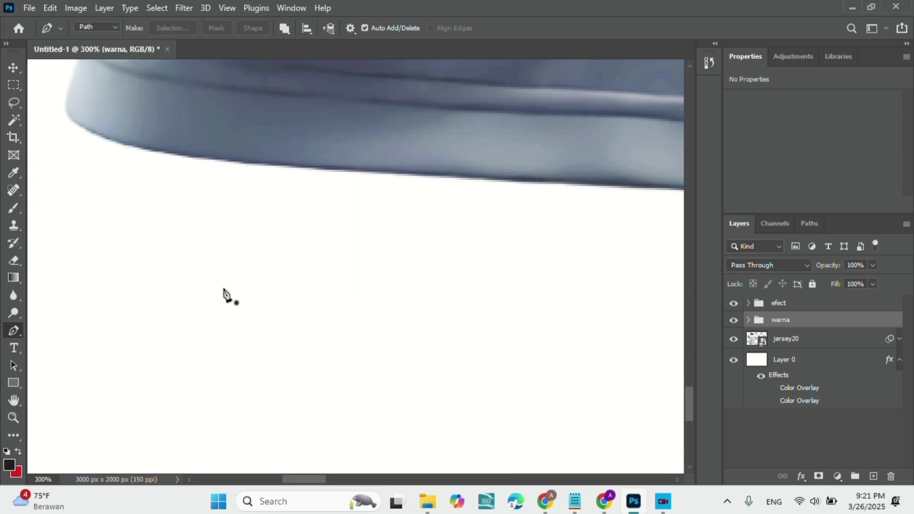
scroll(224, 293, "up", 2)
scroll(224, 293, "left", 3)
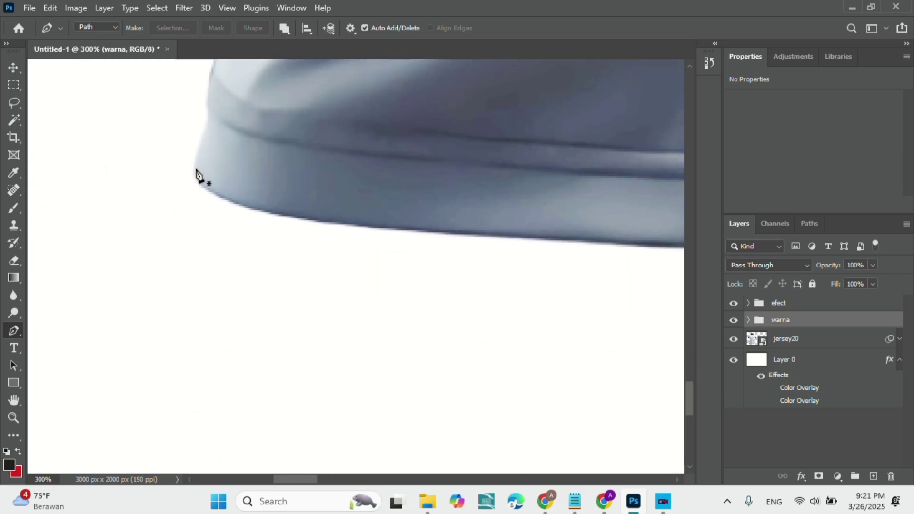
left_click(207, 114)
left_click(203, 132)
left_click(200, 148)
left_click(195, 157)
- Continue the pen path along the hem and up its curve
left_click(605, 243)
scroll(574, 267, "right", 5)
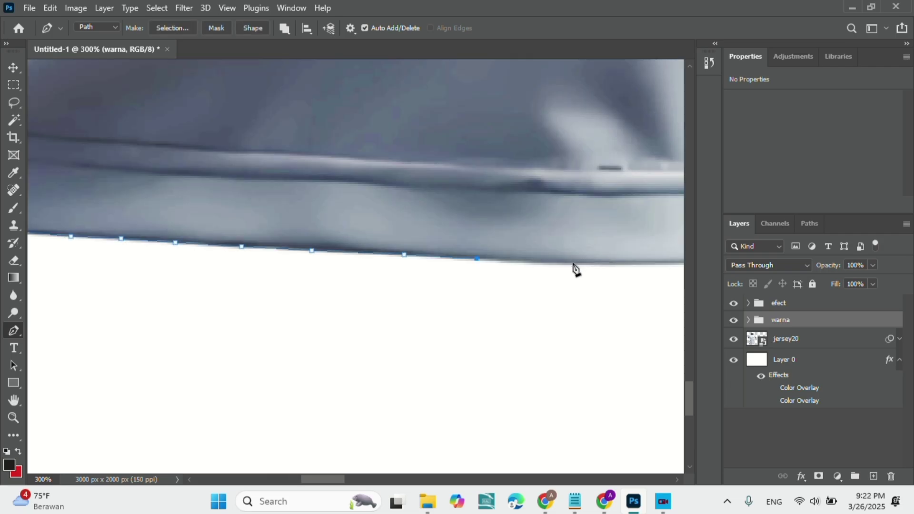
left_click(595, 254)
left_click(554, 245)
scroll(600, 250, "right", 3)
scroll(610, 238, "right", 3)
left_click(602, 204)
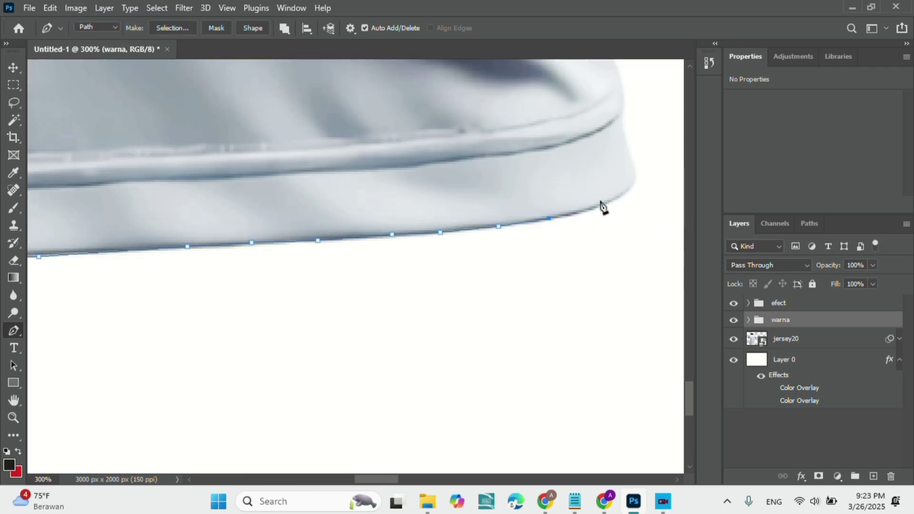
left_click(625, 194)
scroll(635, 191, "up", 2)
scroll(634, 200, "right", 4)
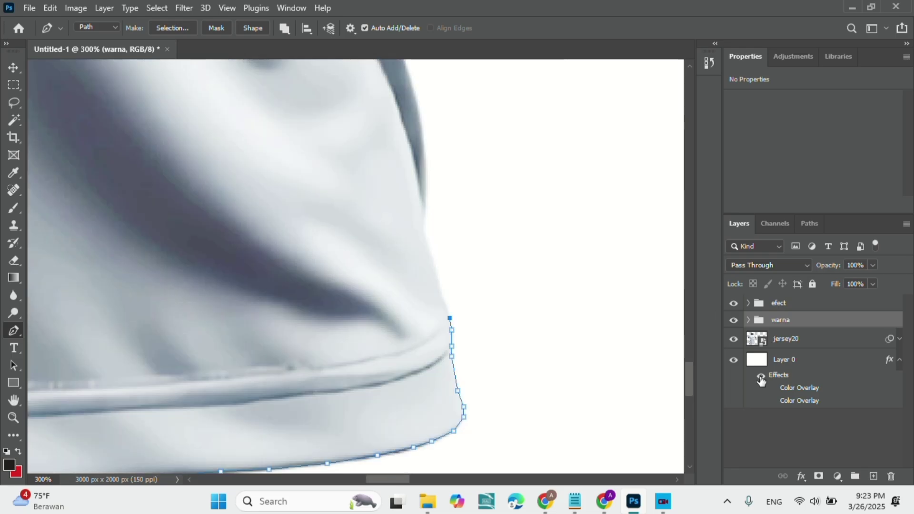
- Enable Layer 0's dark Color Overlay and extend the path up the shirt's side edge
left_click(442, 296)
left_click(433, 265)
left_click(425, 219)
left_click(427, 153)
scroll(428, 158, "up", 2)
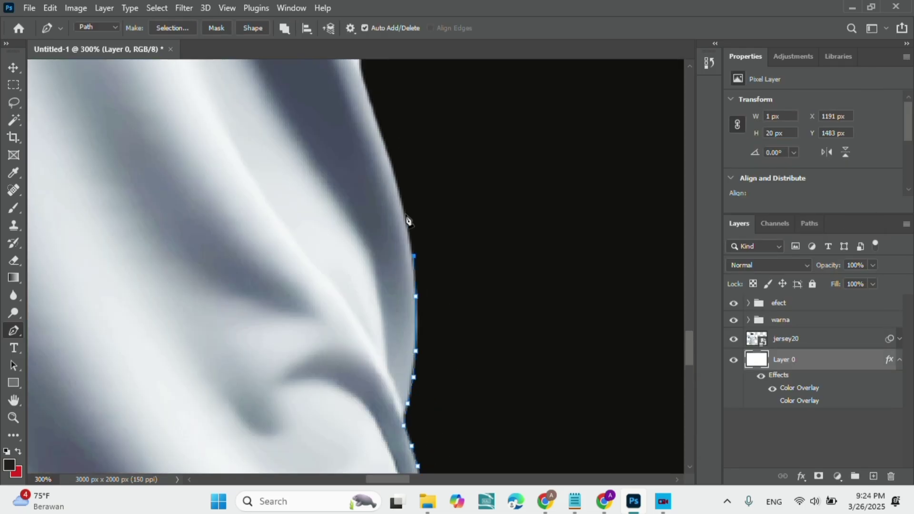
scroll(406, 220, "up", 2)
scroll(364, 218, "up", 1)
scroll(376, 275, "up", 2)
scroll(376, 306, "up", 1)
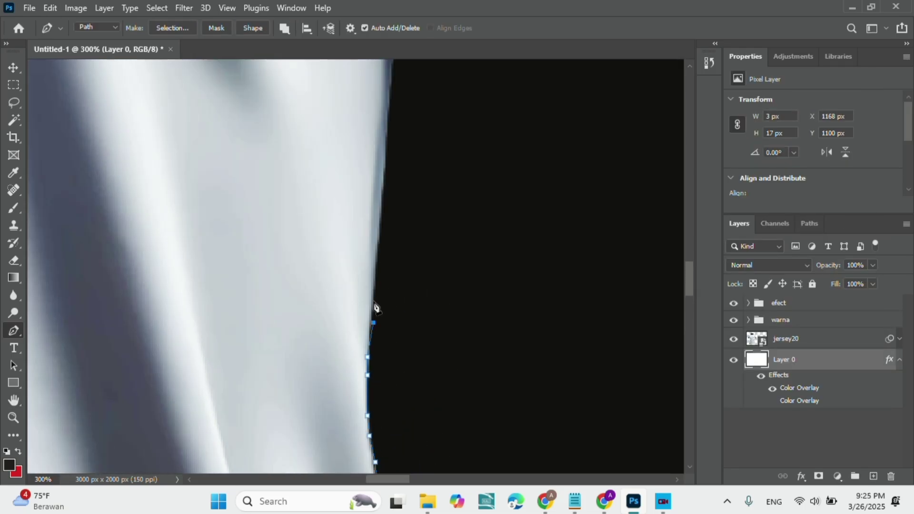
left_click(376, 306)
- Trace the path along the upper sleeve seam to the collar corner
scroll(395, 302, "up", 2)
scroll(406, 304, "down", 3)
scroll(432, 314, "up", 3)
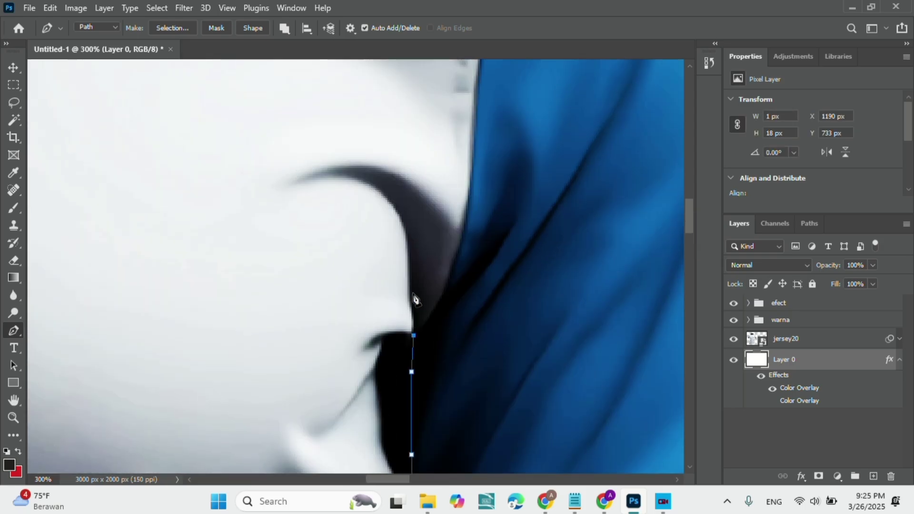
left_click(486, 271)
scroll(479, 309, "up", 2)
scroll(480, 309, "down", 3)
scroll(347, 173, "up", 2)
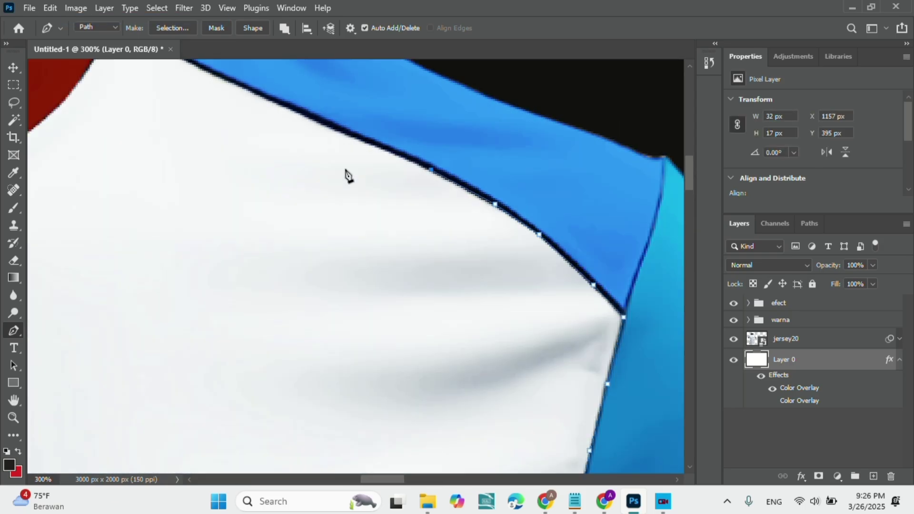
scroll(139, 229, "up", 3)
left_click(139, 229)
scroll(95, 228, "up", 3)
scroll(95, 228, "down", 3)
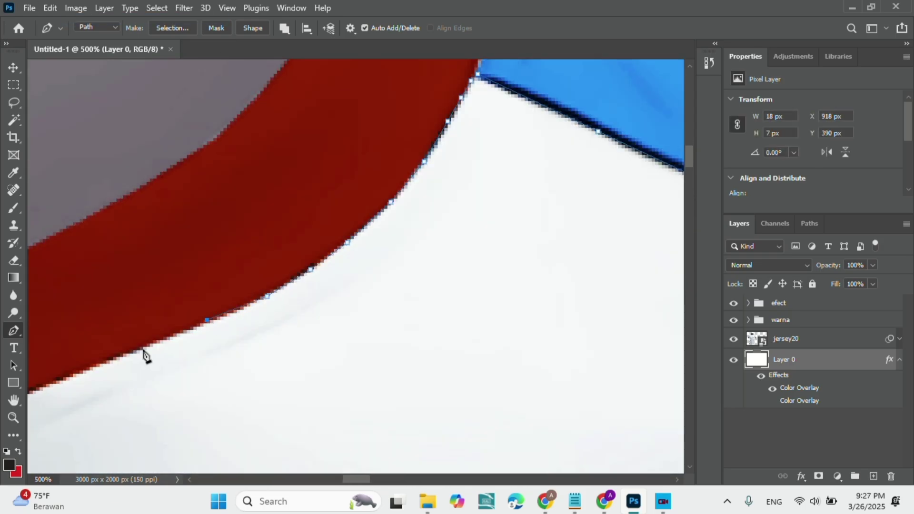
- Trace the path along the lower collar edge and down the blue sleeve edge
left_click(240, 333)
scroll(241, 338, "up", 3)
scroll(102, 271, "left", 3)
scroll(61, 204, "left", 3)
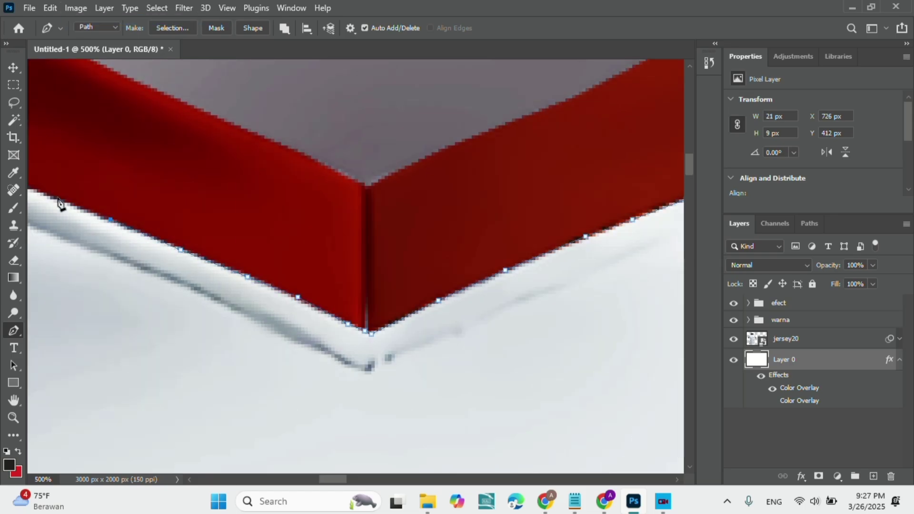
scroll(95, 104, "up", 3)
scroll(96, 104, "left", 3)
scroll(117, 280, "left", 3)
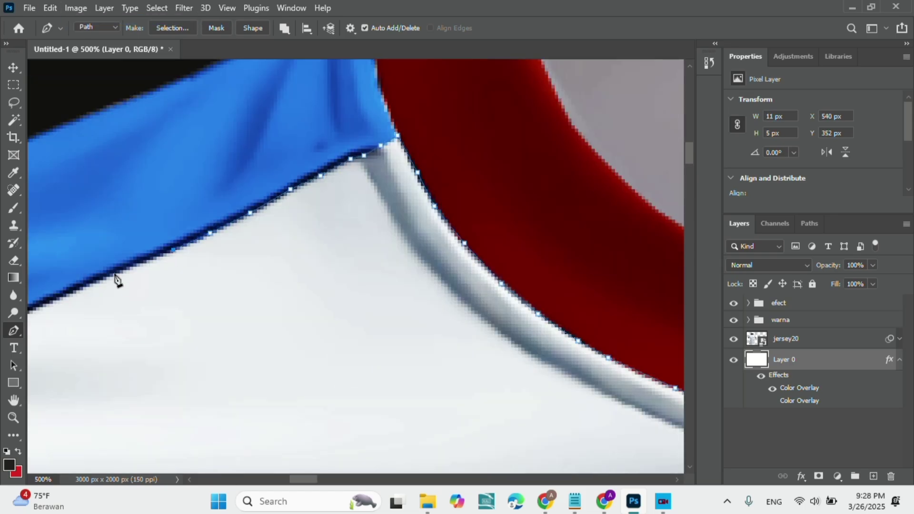
scroll(214, 302, "left", 3)
scroll(214, 303, "up", 2)
left_click(120, 359)
scroll(120, 362, "down", 3)
left_click(147, 194)
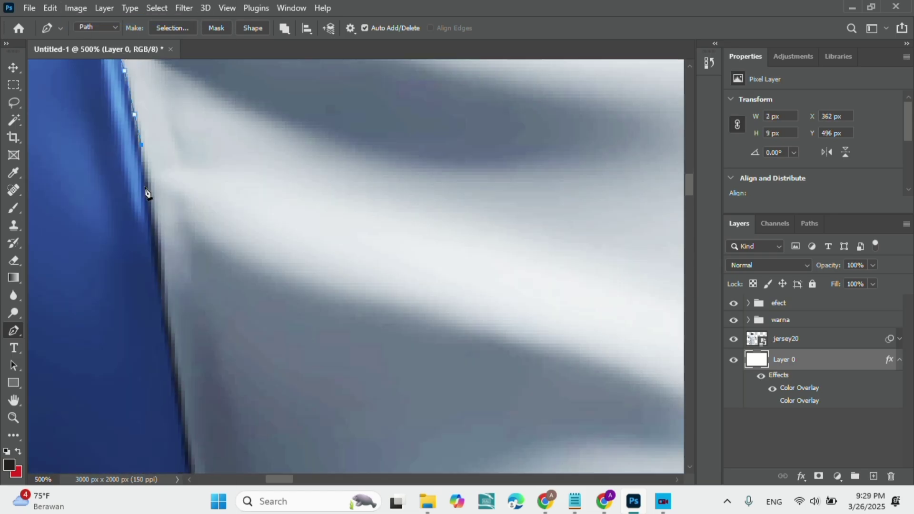
scroll(147, 194, "down", 2)
left_click(190, 219)
scroll(190, 219, "down", 2)
left_click(265, 210)
- Extend the path down the jersey's side to the hem by the label
scroll(268, 215, "down", 3)
left_click(298, 271)
scroll(298, 271, "down", 3)
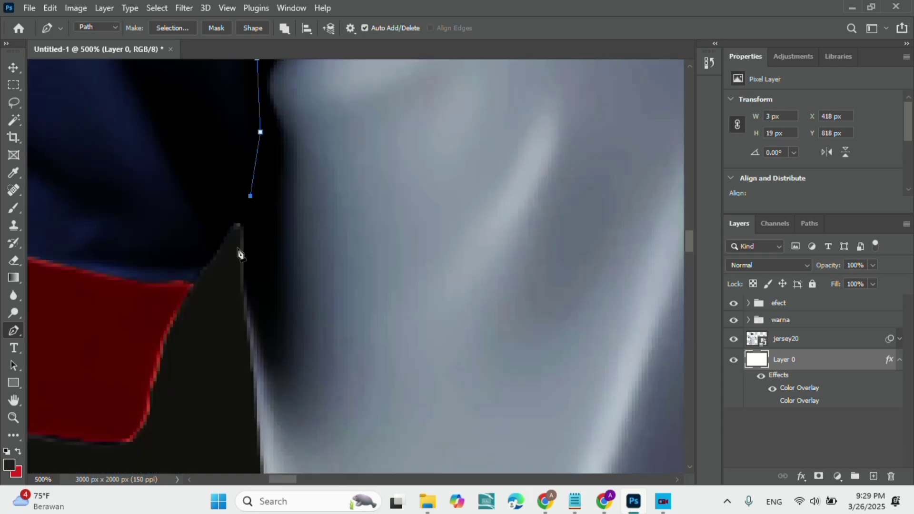
left_click(238, 256)
scroll(261, 302, "down", 3)
scroll(261, 302, "down", 3)
scroll(301, 322, "down", 3)
scroll(307, 262, "down", 3)
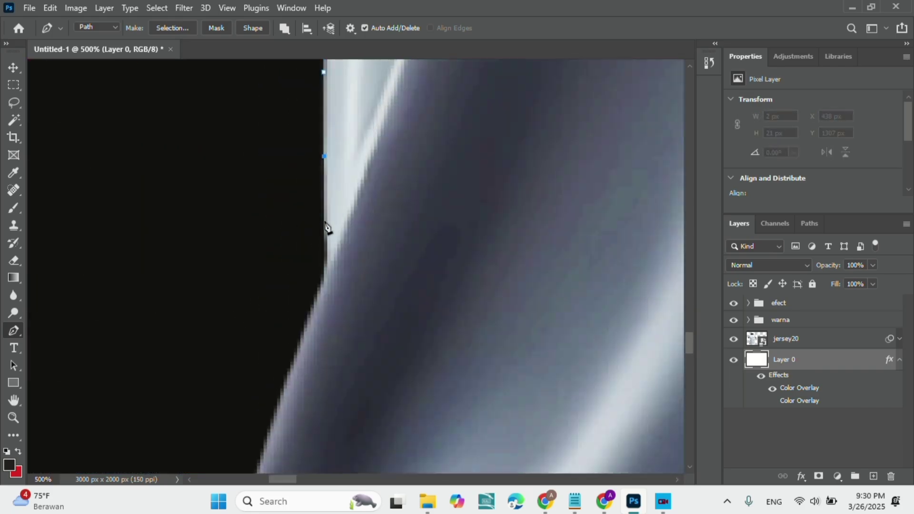
scroll(326, 229, "down", 3)
left_click(223, 275)
scroll(225, 283, "down", 3)
left_click(220, 265)
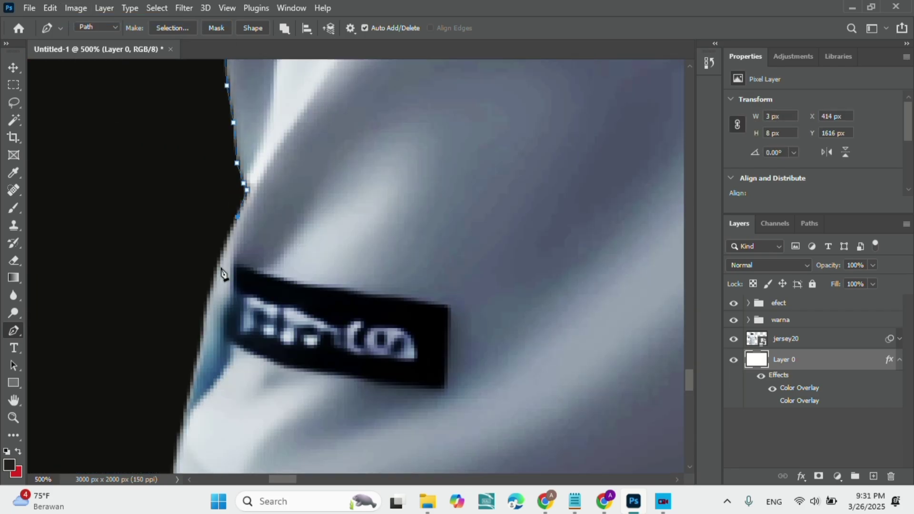
scroll(221, 266, "down", 3)
scroll(187, 235, "down", 1)
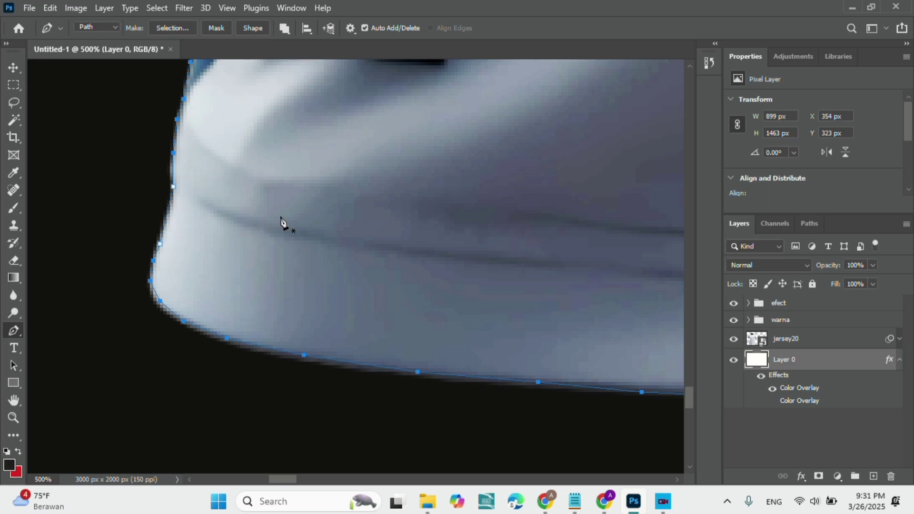
scroll(280, 216, "up", 1)
scroll(281, 216, "up", 1)
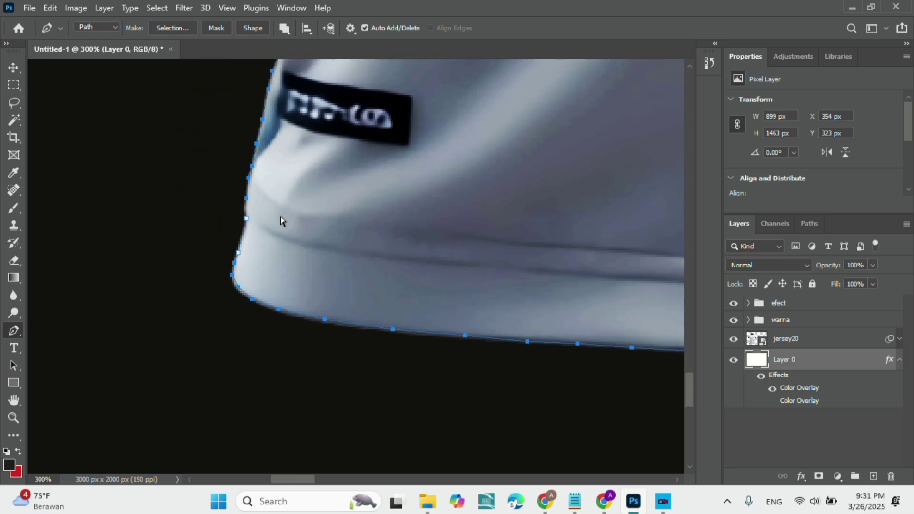
scroll(281, 221, "up", 1)
scroll(281, 220, "up", 1)
- Convert the traced jersey path into a selection with Ctrl+Enter
key("ctrl+Return")
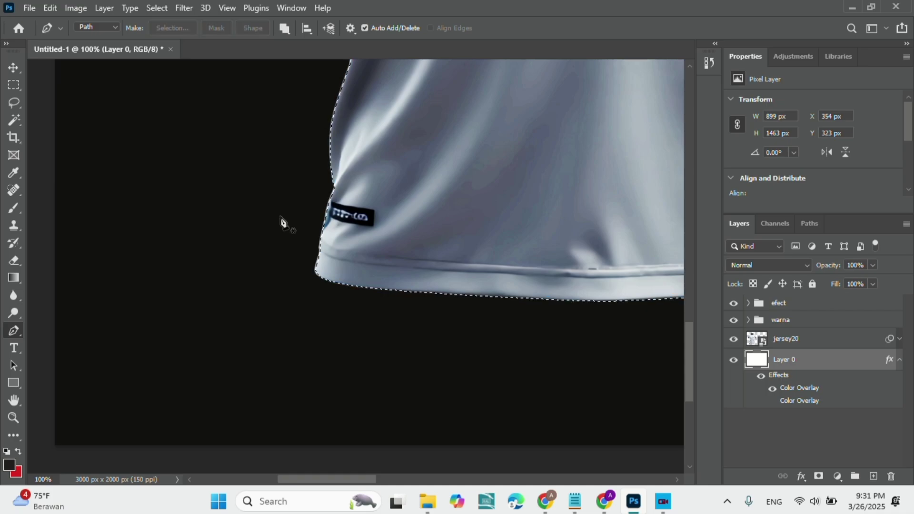
scroll(281, 216, "right", 2)
scroll(281, 216, "right", 1)
scroll(281, 217, "right", 2)
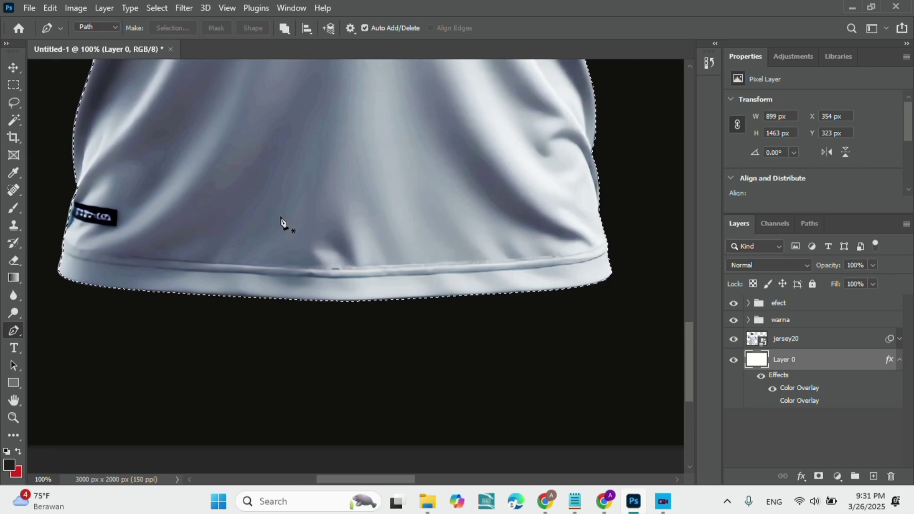
scroll(281, 216, "down", 1)
scroll(281, 216, "down", 1)
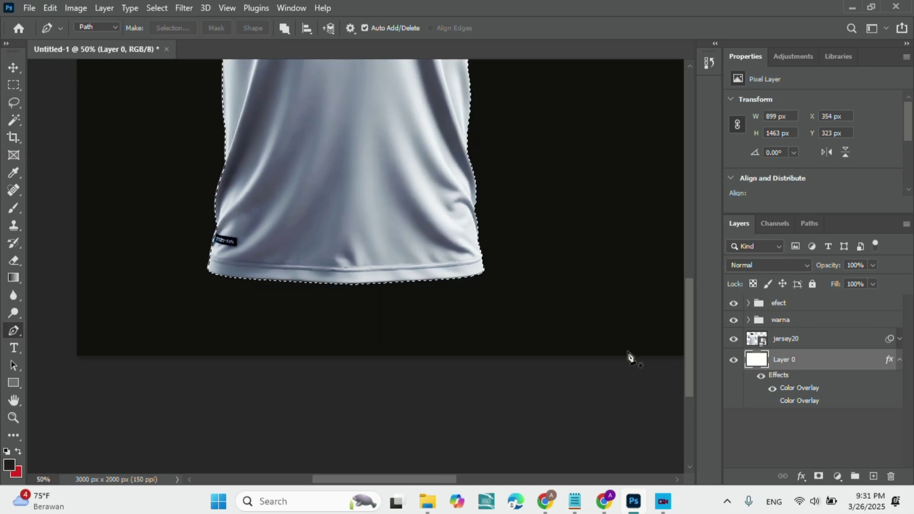
scroll(629, 357, "up", 3)
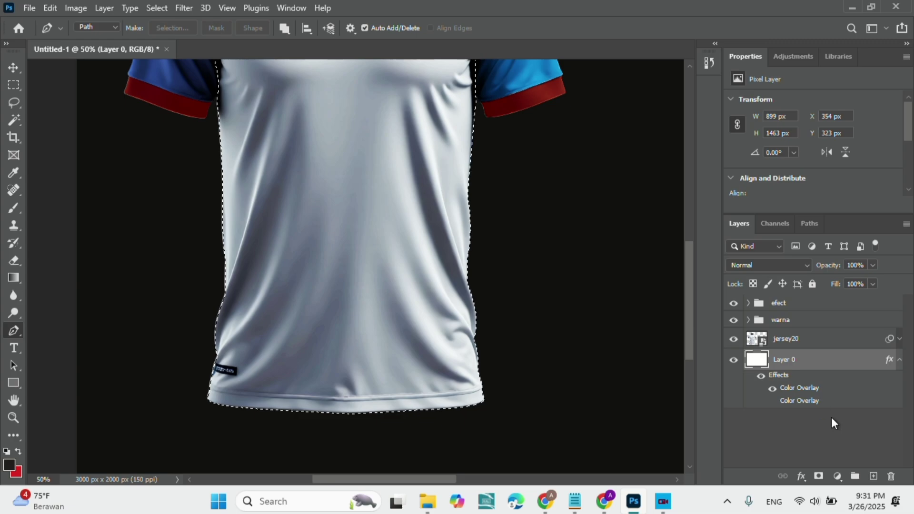
- Add an orange-red dd4a19 Solid Color fill layer and move it above jersey20
left_click(837, 476)
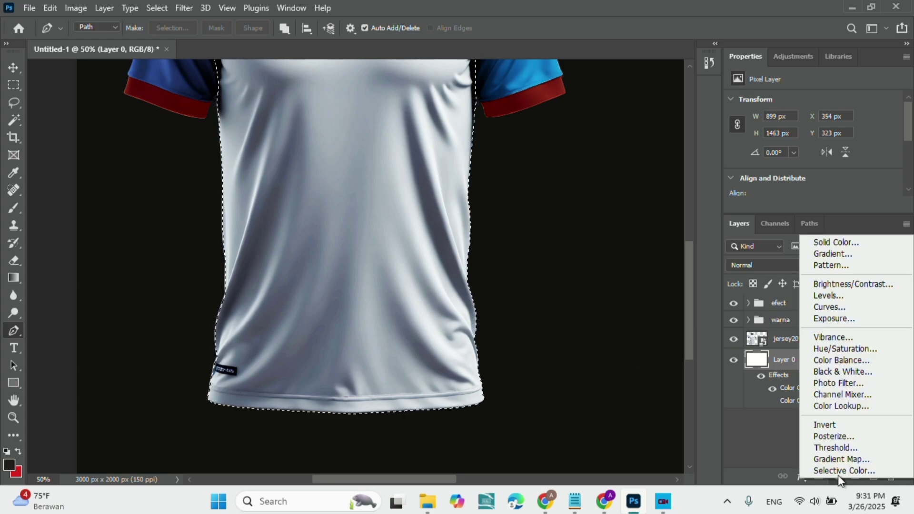
left_click(852, 243)
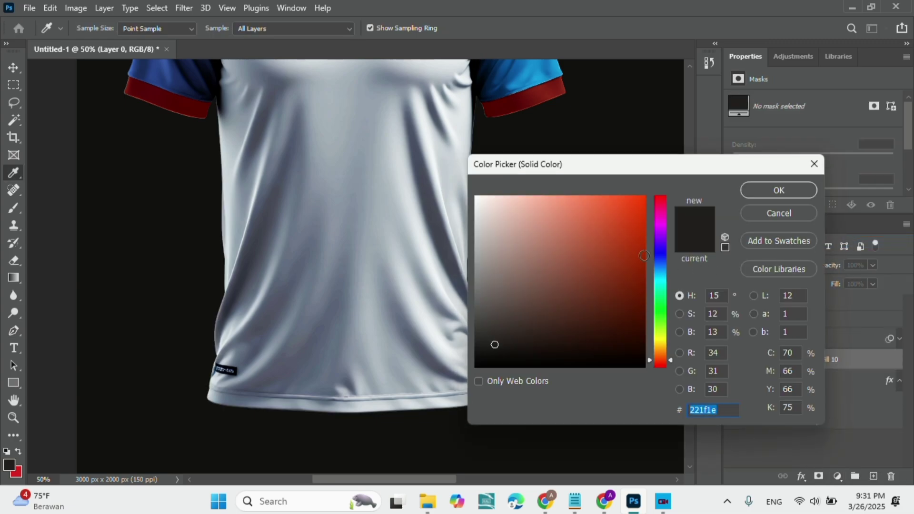
left_click(627, 246)
left_click(626, 219)
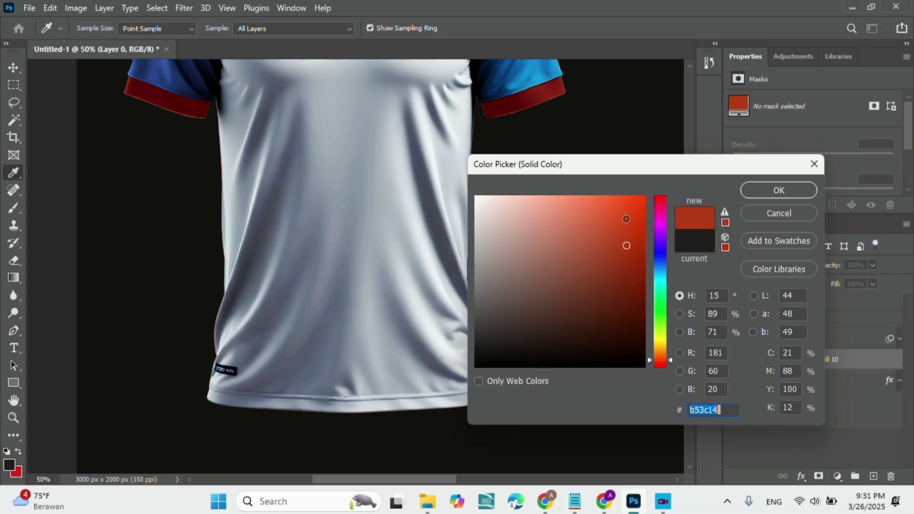
left_click(758, 190)
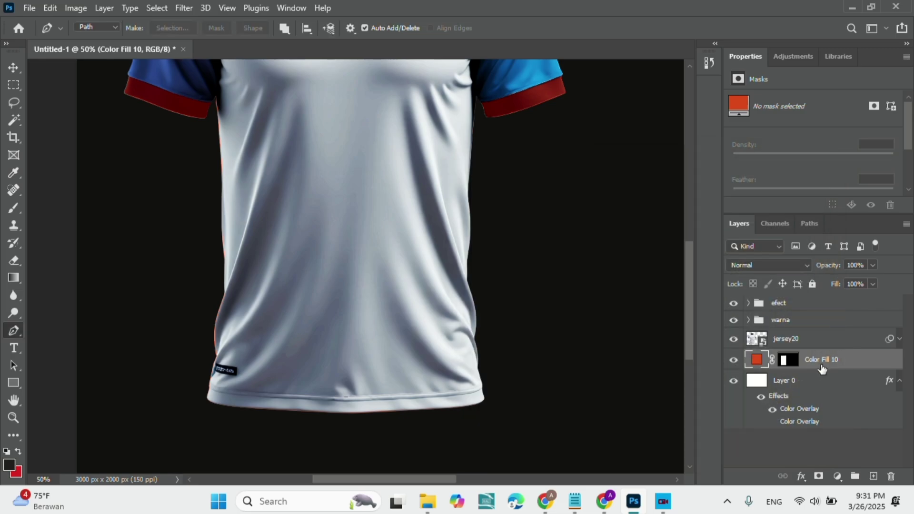
left_click_drag(822, 368, 815, 342)
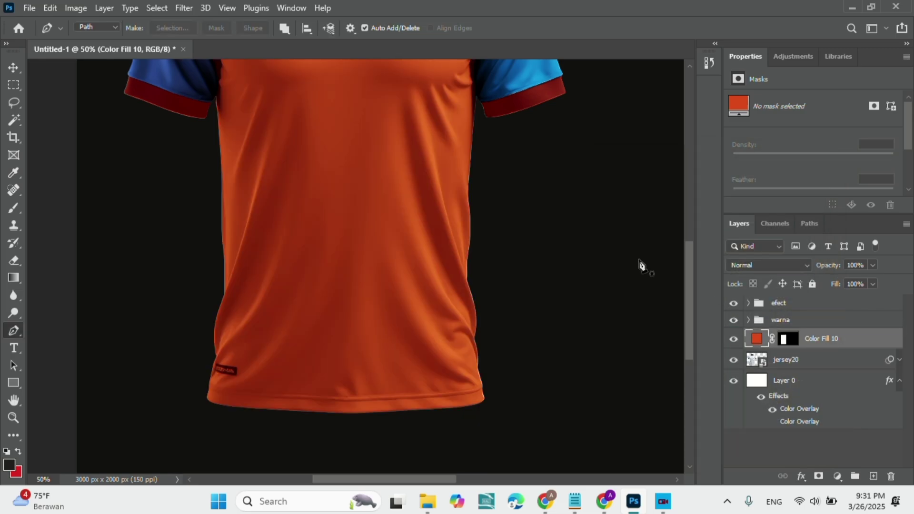
- Change Color Fill 10 to light grey cebeb8 so the jersey body looks white
scroll(560, 268, "up", 5)
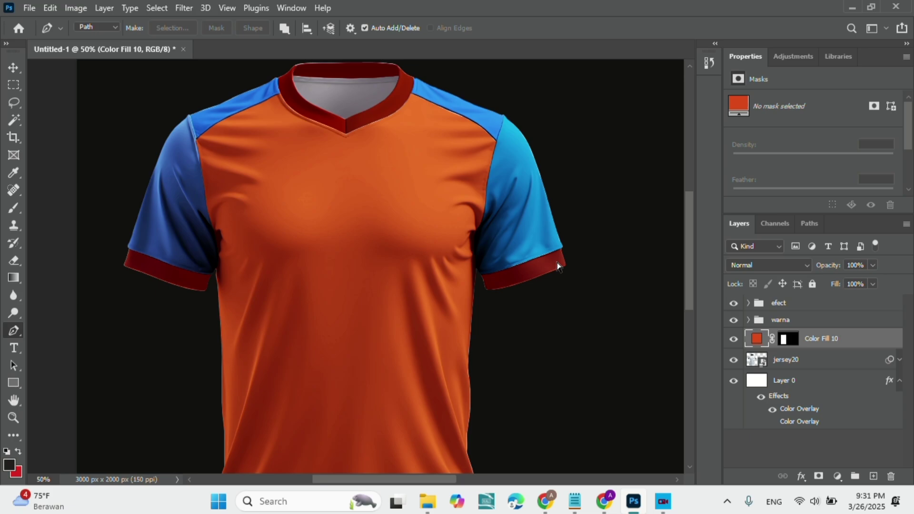
key("ctrl+minus")
key("ctrl+minus")
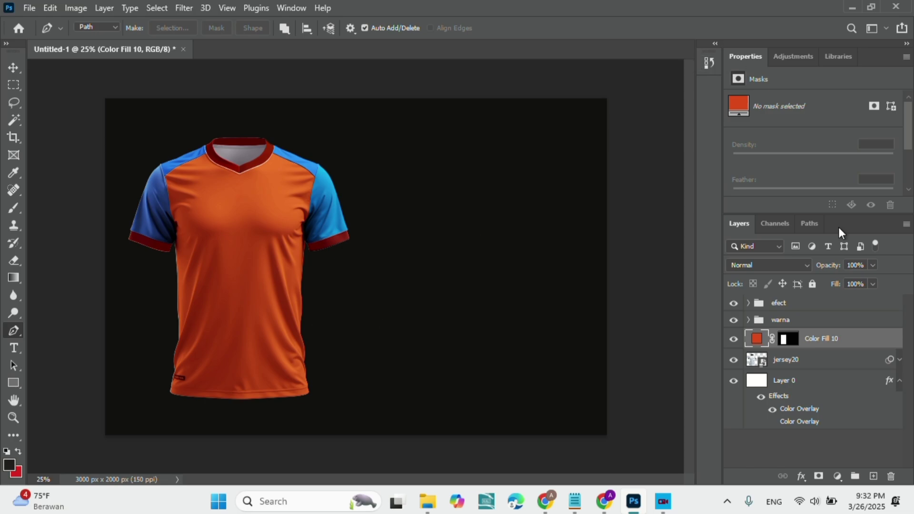
double_click(759, 338)
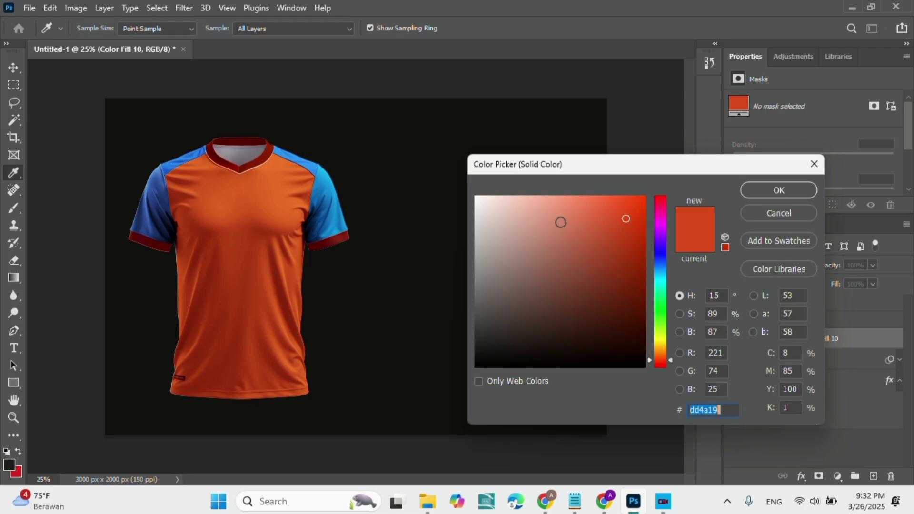
left_click(493, 229)
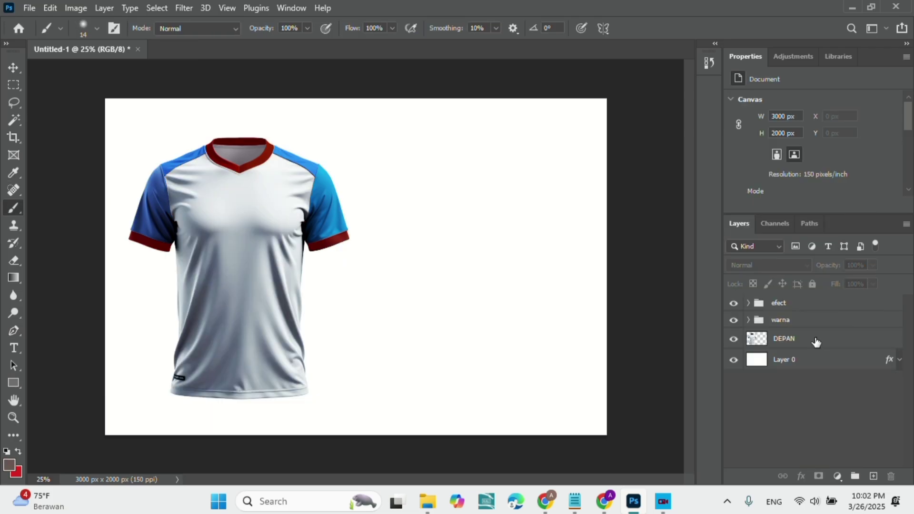
- Draw a rectangle over the front jersey and stretch its top edge upward
left_click(14, 386)
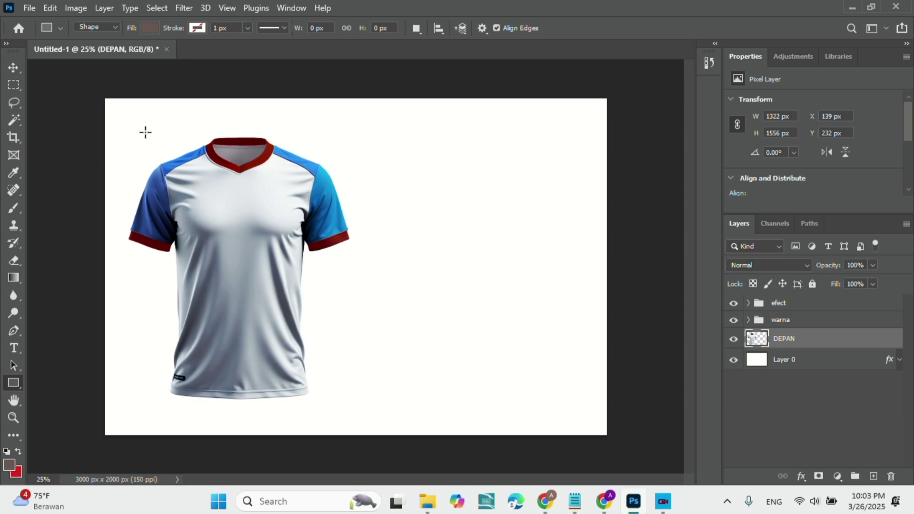
left_click(198, 29)
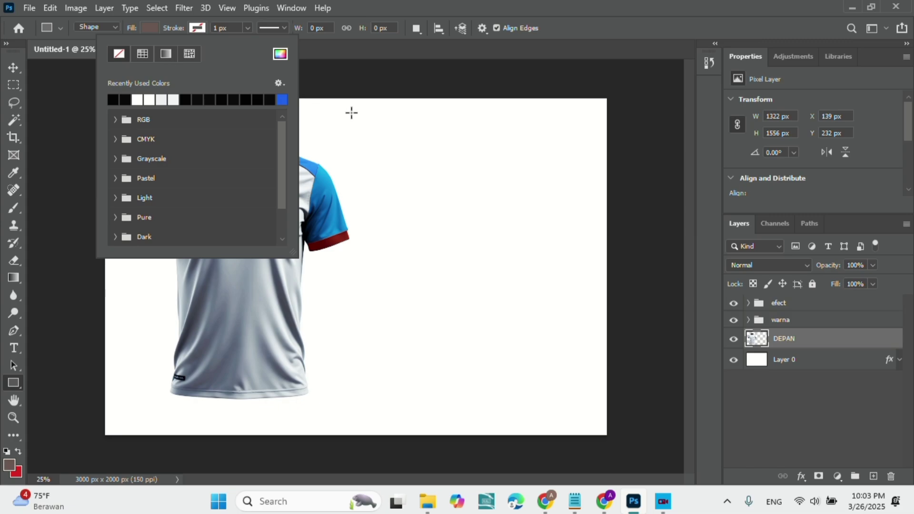
mouse_move(253, 110)
left_mouse_down()
mouse_move(169, 301)
mouse_move(124, 320)
mouse_move(135, 395)
mouse_move(126, 405)
left_mouse_up()
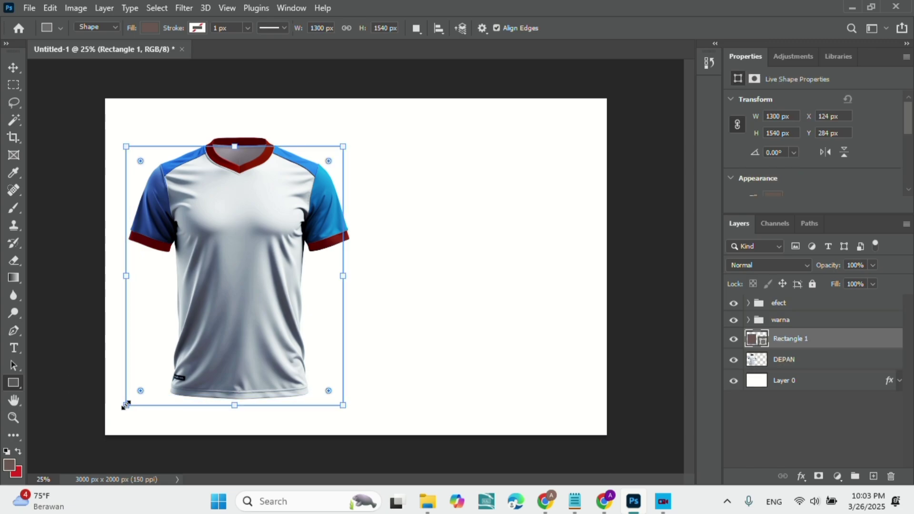
left_click_drag(236, 147, 233, 130)
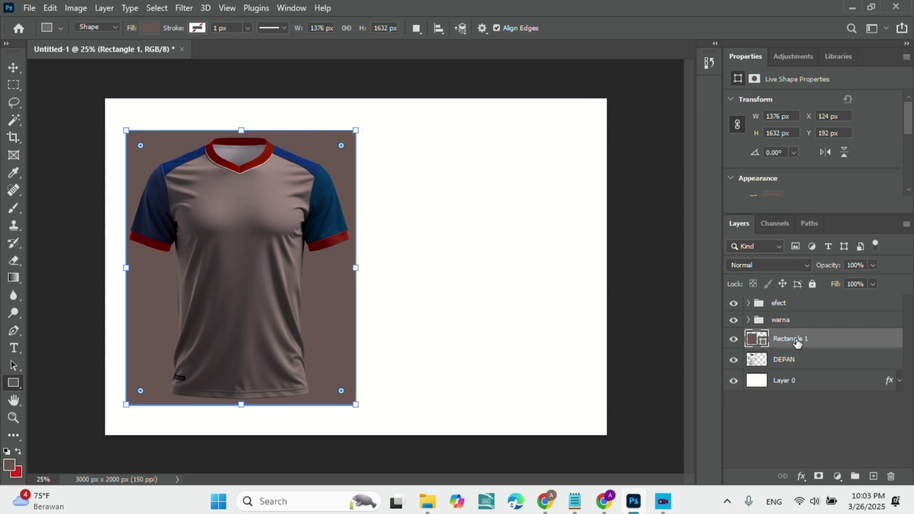
- Convert Rectangle 1 into a smart object and hide the layer
right_click(797, 343)
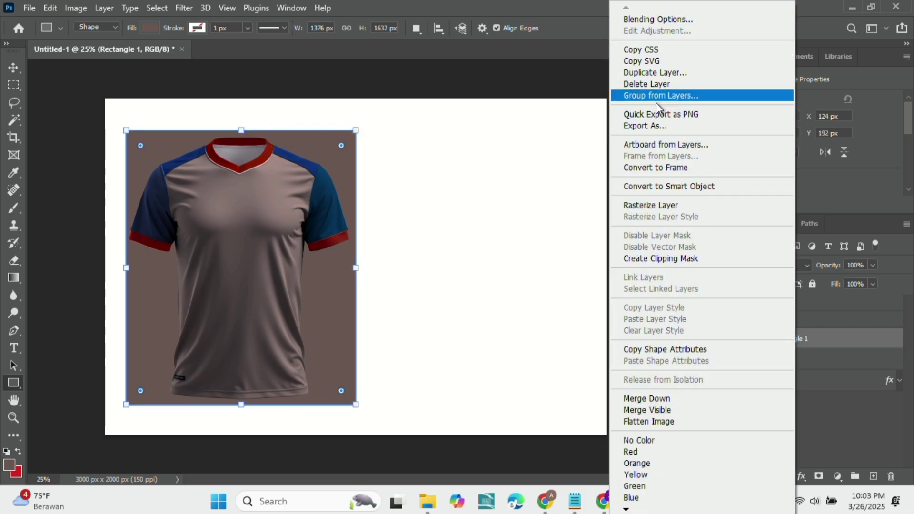
left_click(665, 186)
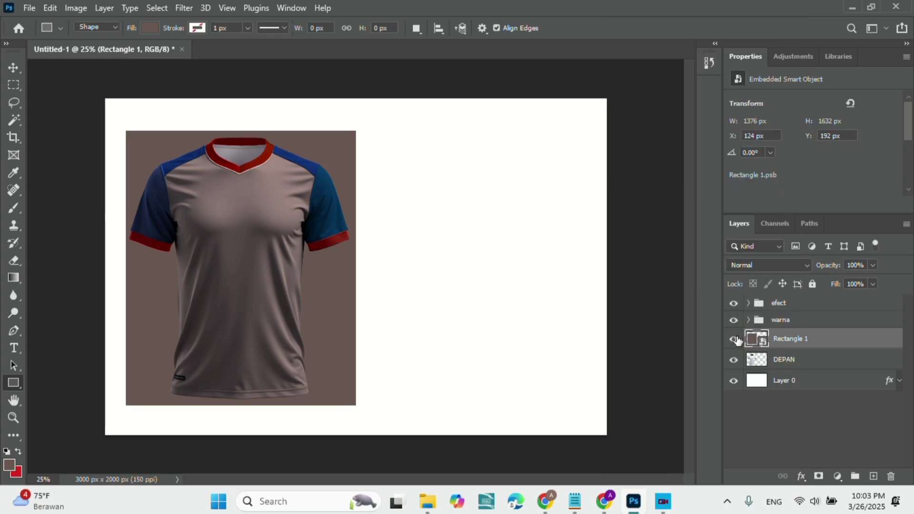
left_click(734, 339)
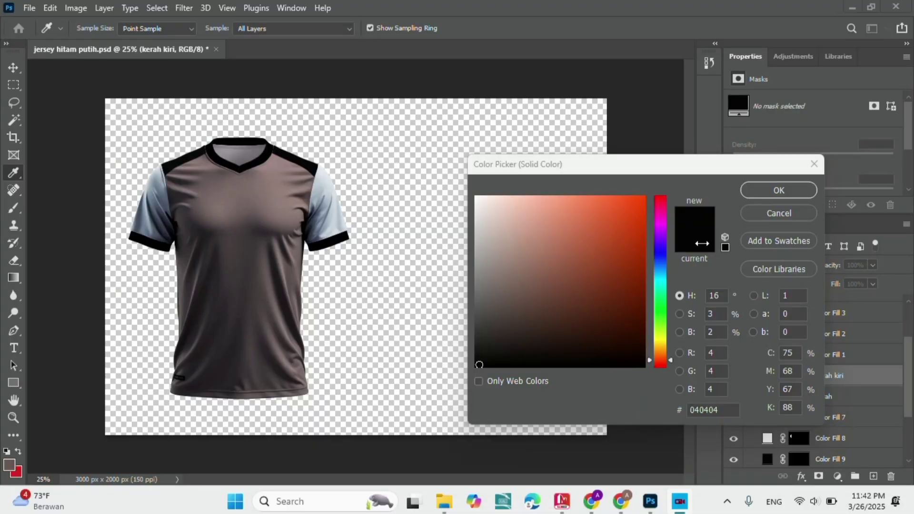
- Confirm 040404 black for the left collar fill and collapse the warna group
left_click(774, 190)
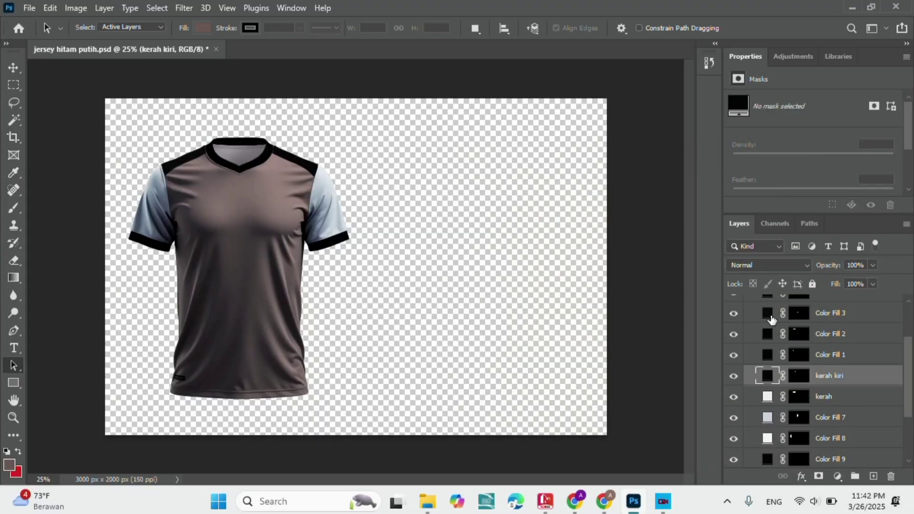
scroll(793, 369, "up", 1)
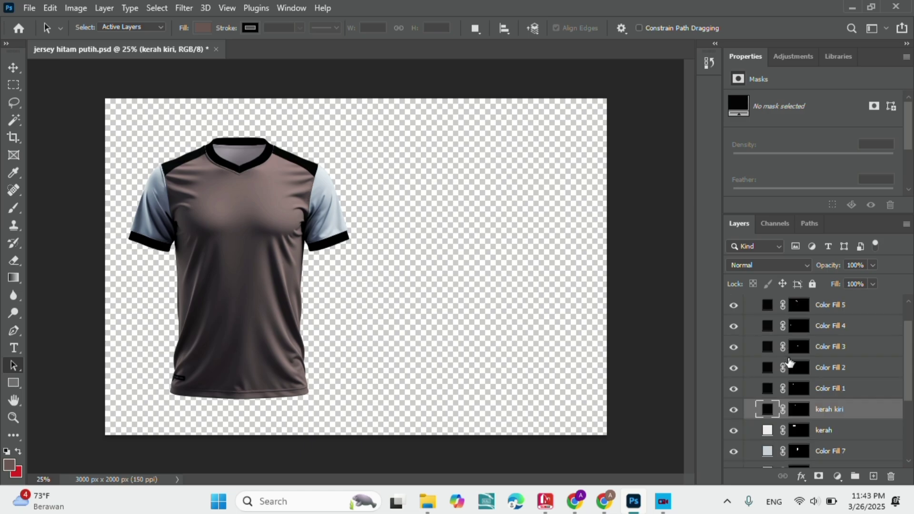
scroll(790, 365, "up", 1)
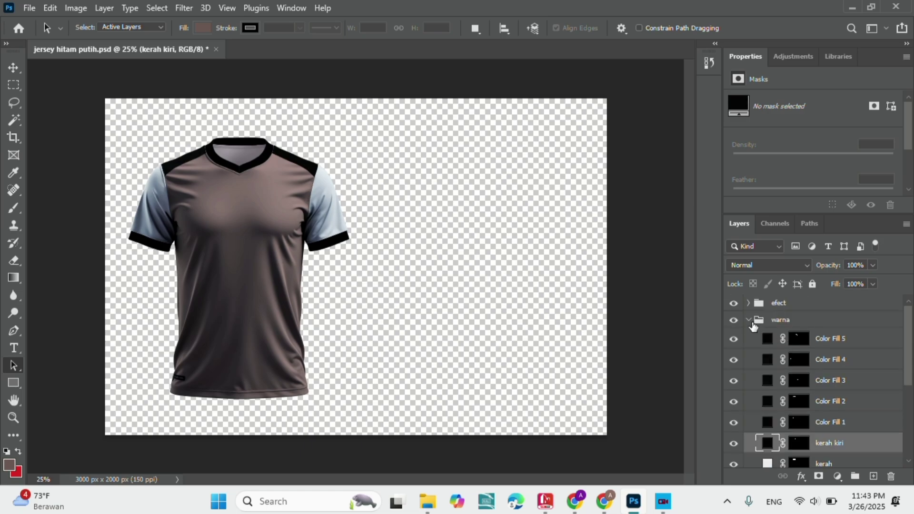
left_click(747, 320)
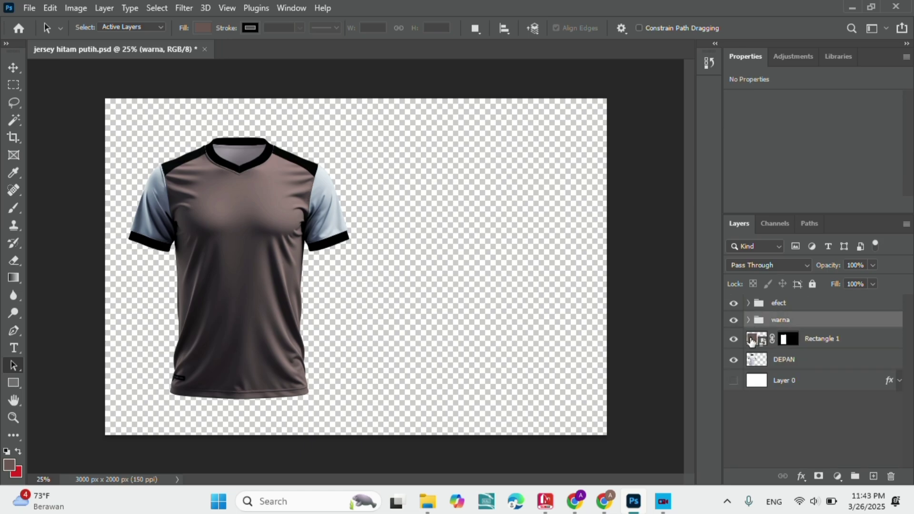
- Open the Rectangle 1 smart object, drop in lengan (2) and stretch it to full width
left_click(751, 340)
double_click(752, 339)
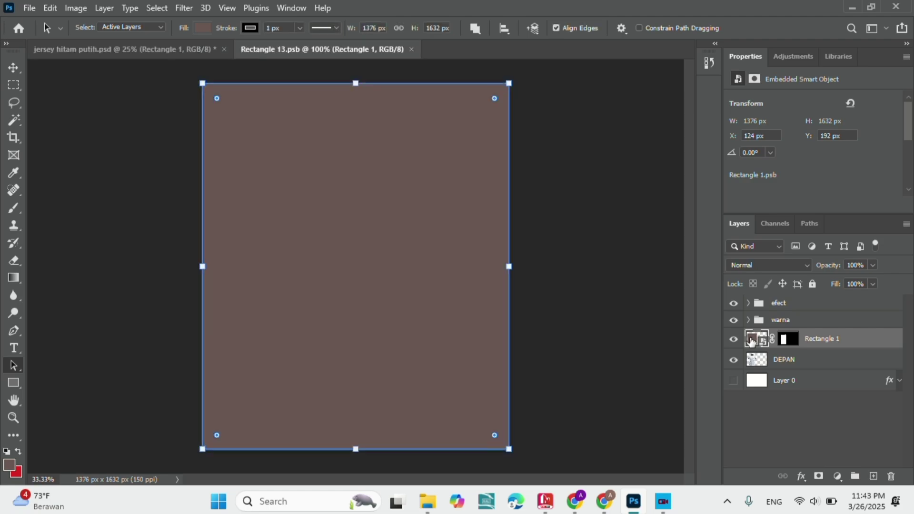
left_click(427, 502)
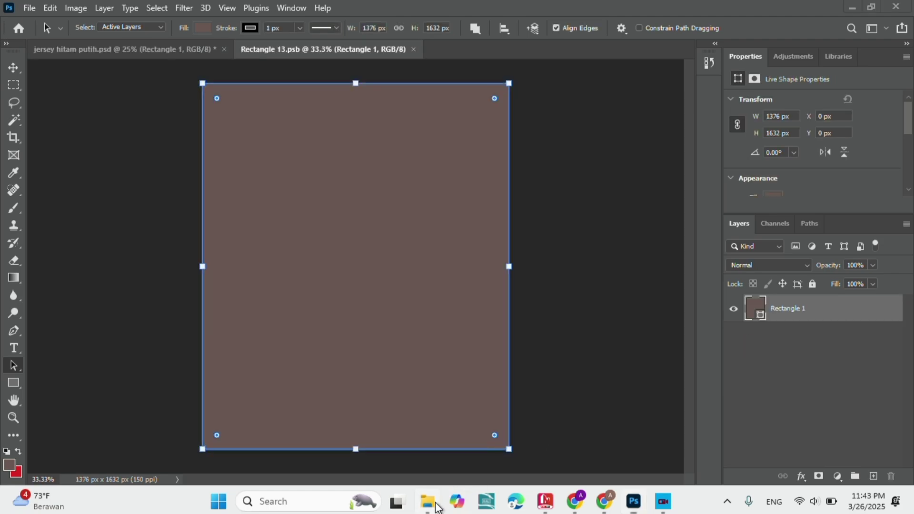
left_click(269, 360)
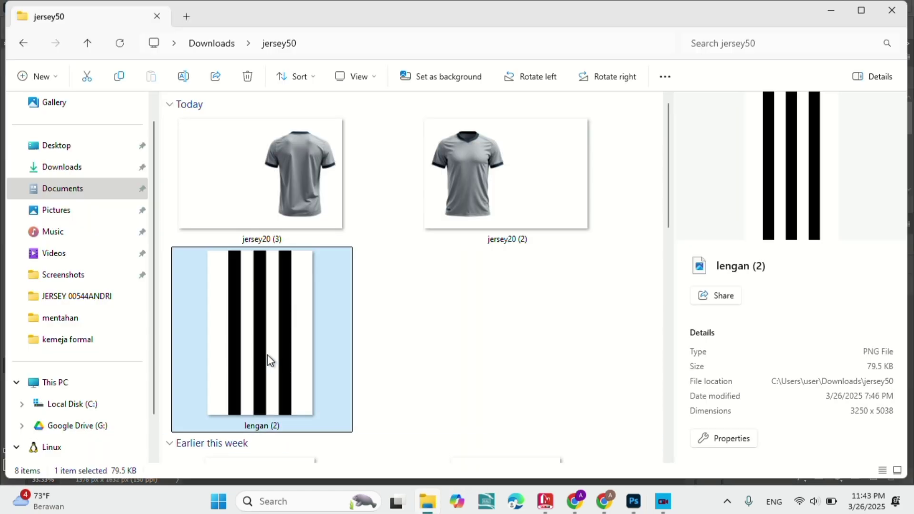
mouse_move(267, 354)
left_mouse_down()
mouse_move(498, 353)
mouse_move(350, 239)
left_mouse_up()
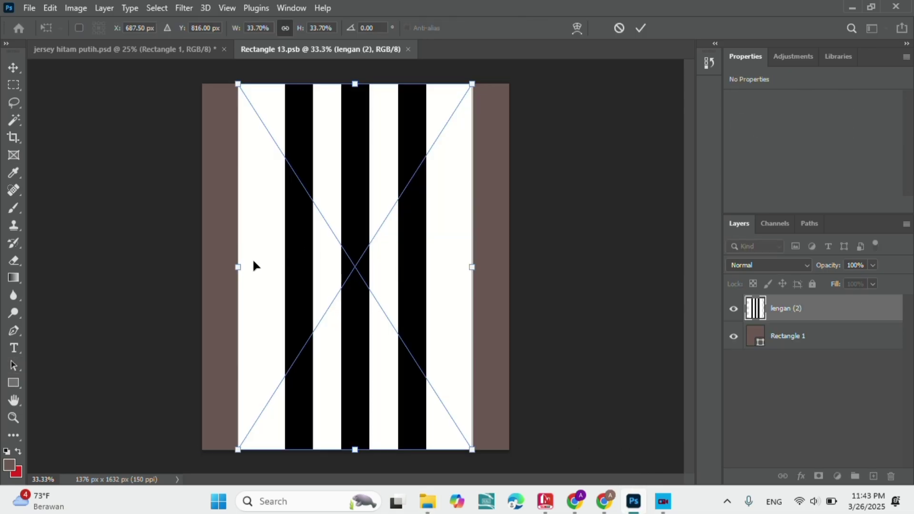
left_click_drag(238, 267, 205, 265)
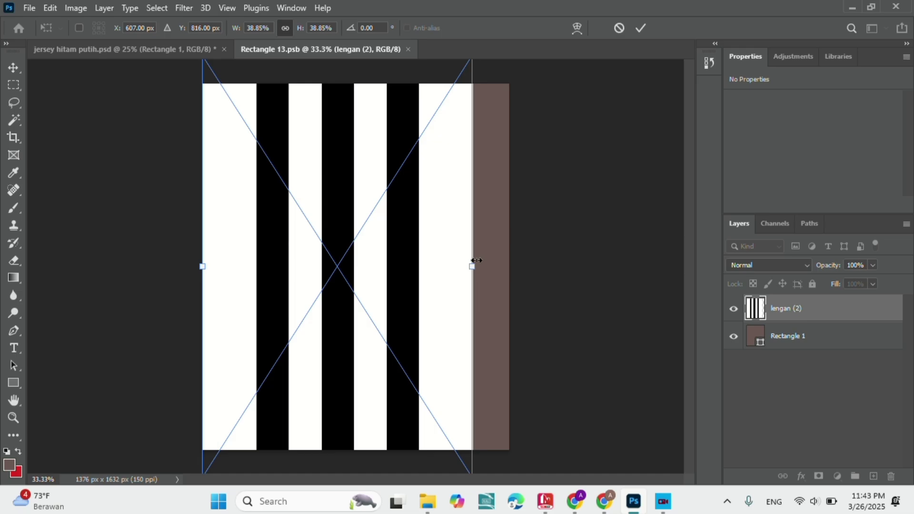
left_click_drag(476, 261, 509, 265)
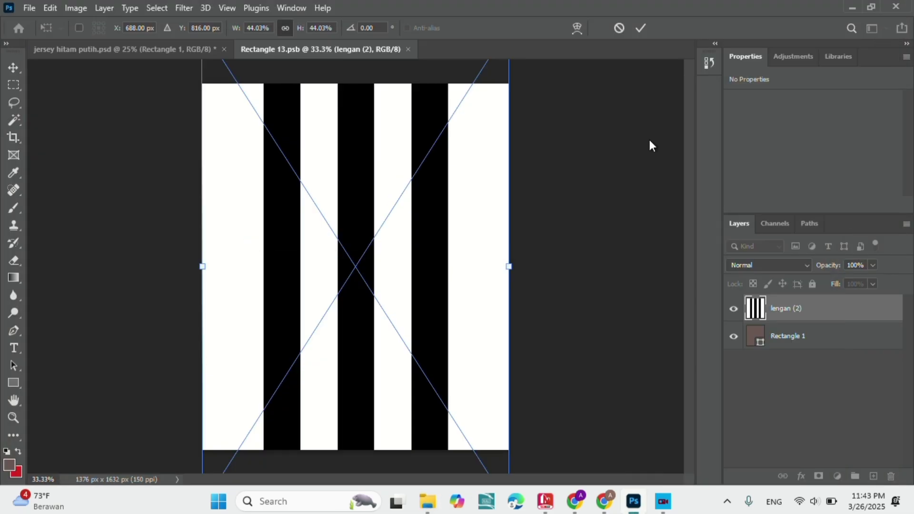
left_click(641, 27)
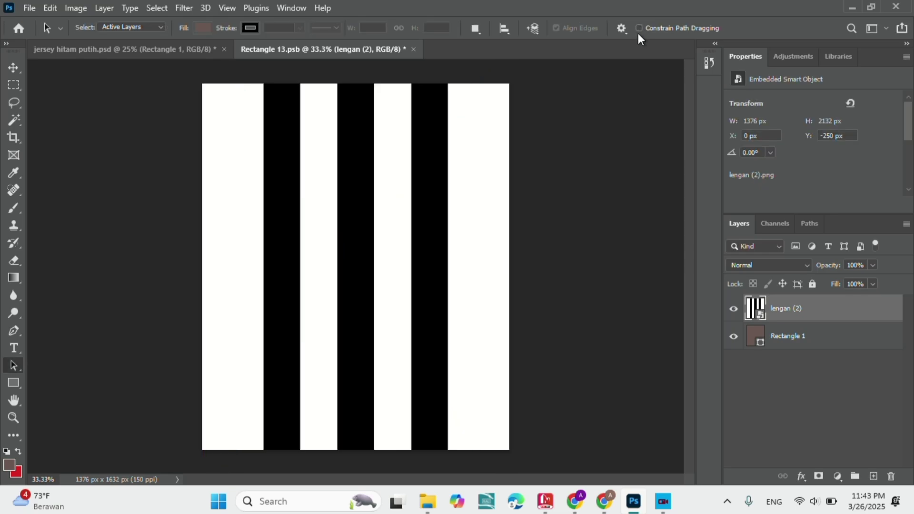
- Save the stripe smart object and check the stripes in the jersey document
key("ctrl+s")
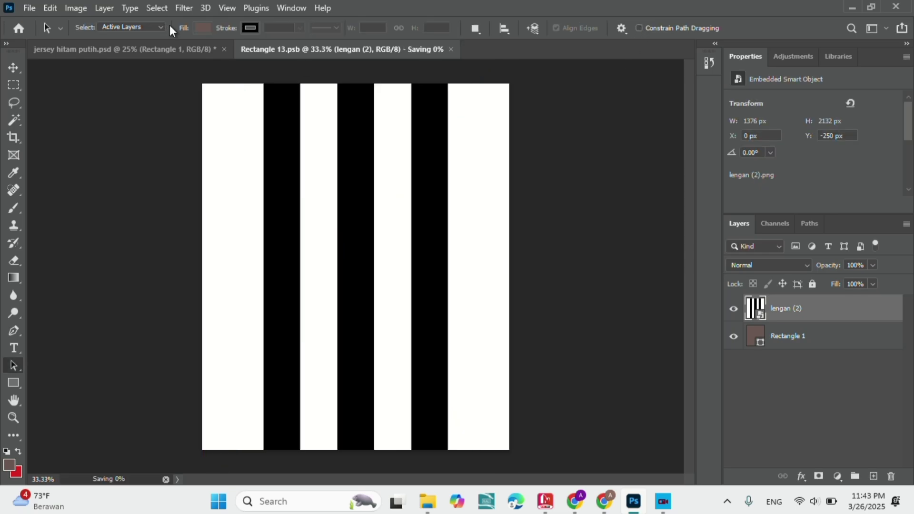
left_click(137, 52)
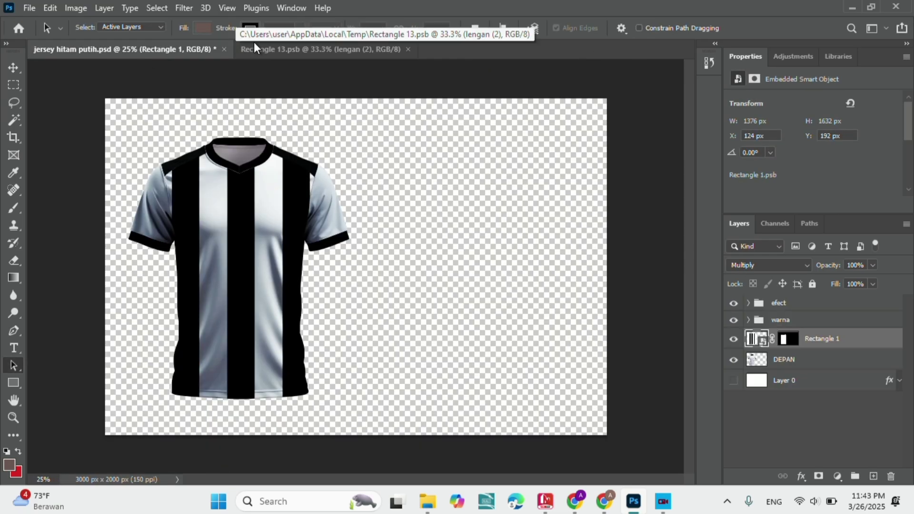
left_click(293, 49)
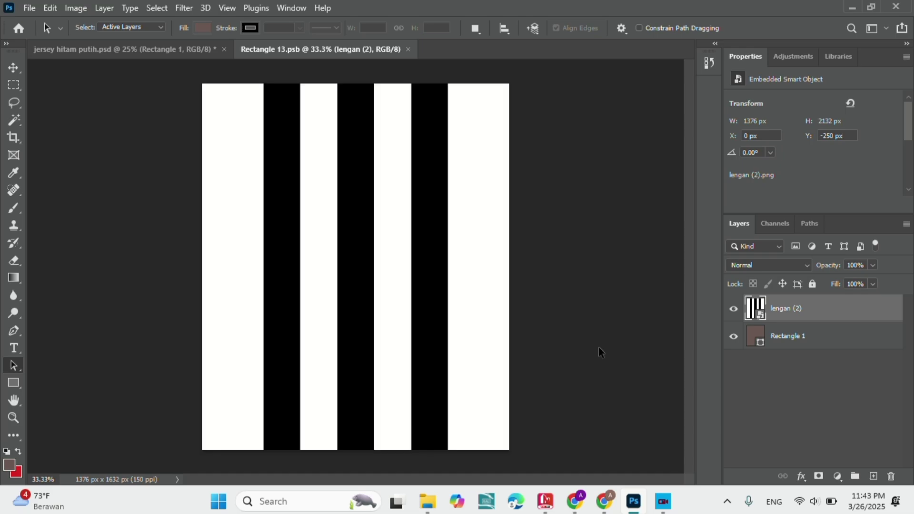
- Drag the logo kanan image from the jersey50 folder onto the jersey
left_click(437, 503)
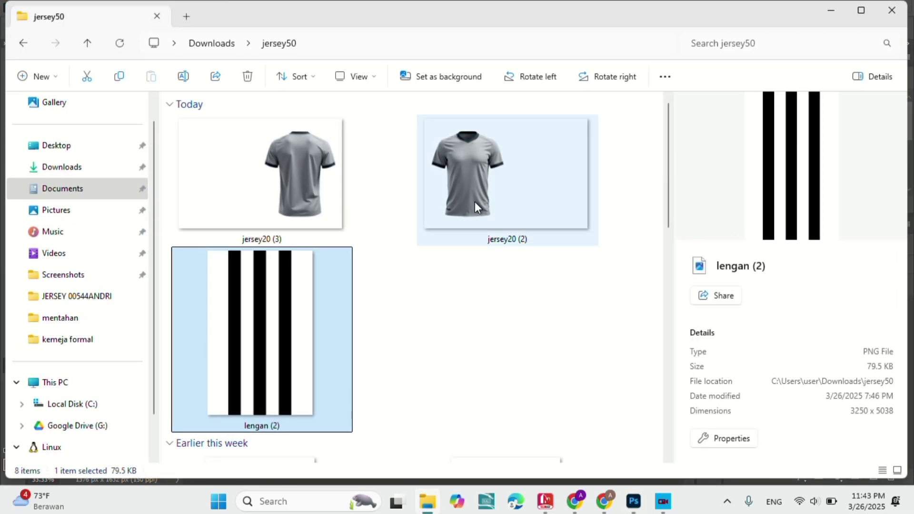
scroll(431, 304, "down", 1)
scroll(431, 310, "down", 3)
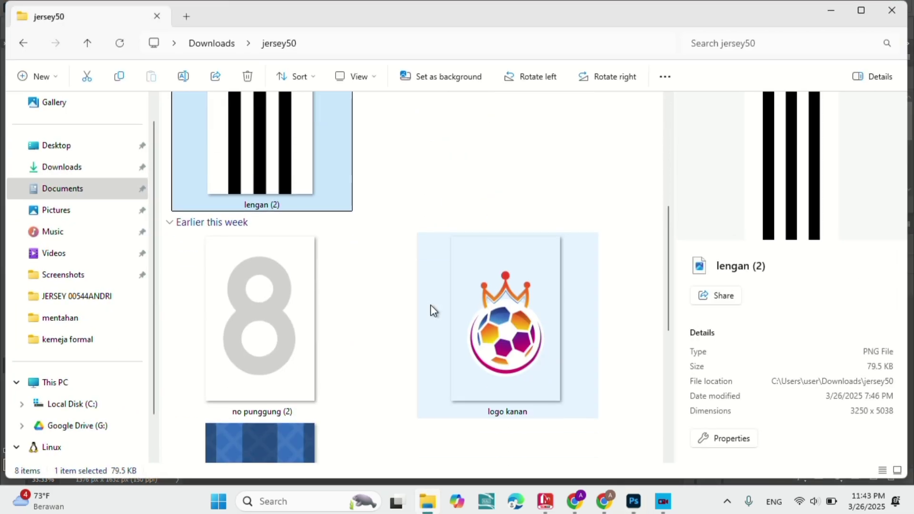
left_click(392, 309)
mouse_move(524, 309)
left_mouse_down()
mouse_move(620, 413)
mouse_move(622, 479)
mouse_move(524, 372)
left_mouse_up()
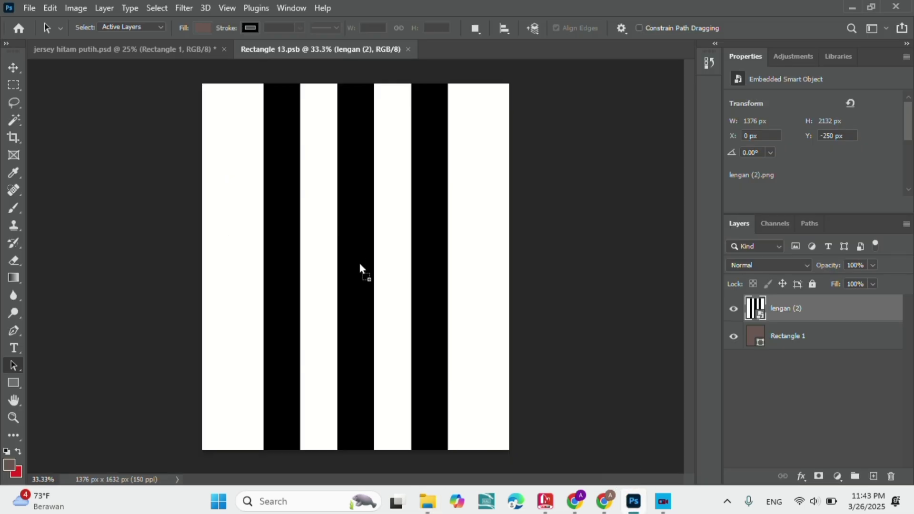
left_click_drag(360, 267, 359, 263)
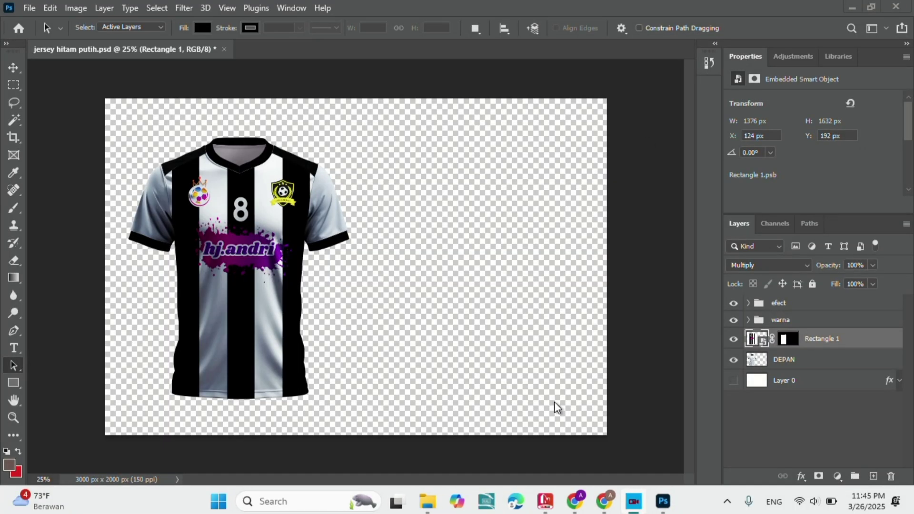
- Place the jersey20 (3) back view on the canvas and move its layer below DEPAN
left_click(431, 502)
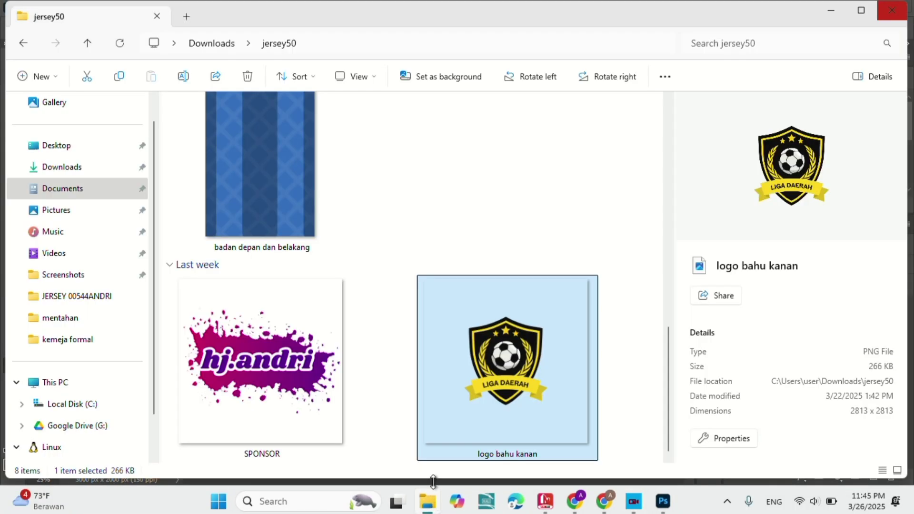
scroll(450, 299, "up", 3)
scroll(450, 299, "up", 3)
left_click(402, 299)
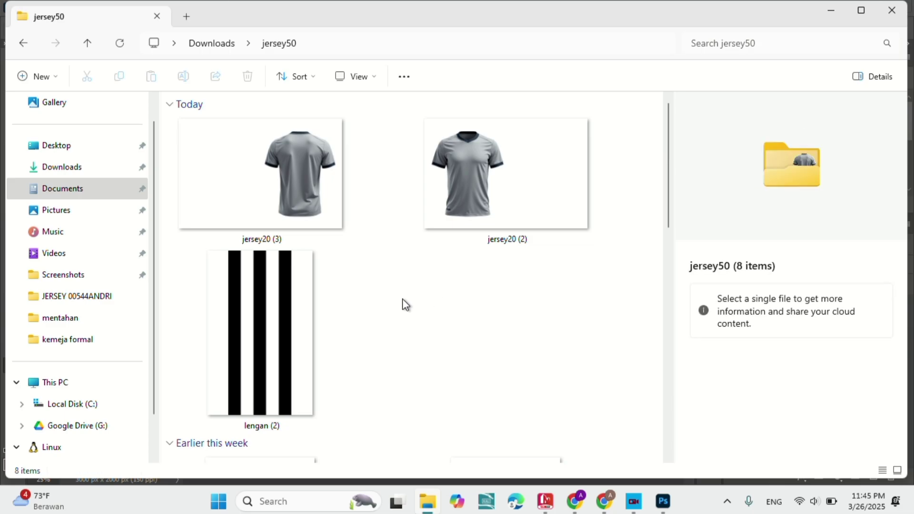
left_click(290, 169)
left_click_drag(296, 180, 662, 499)
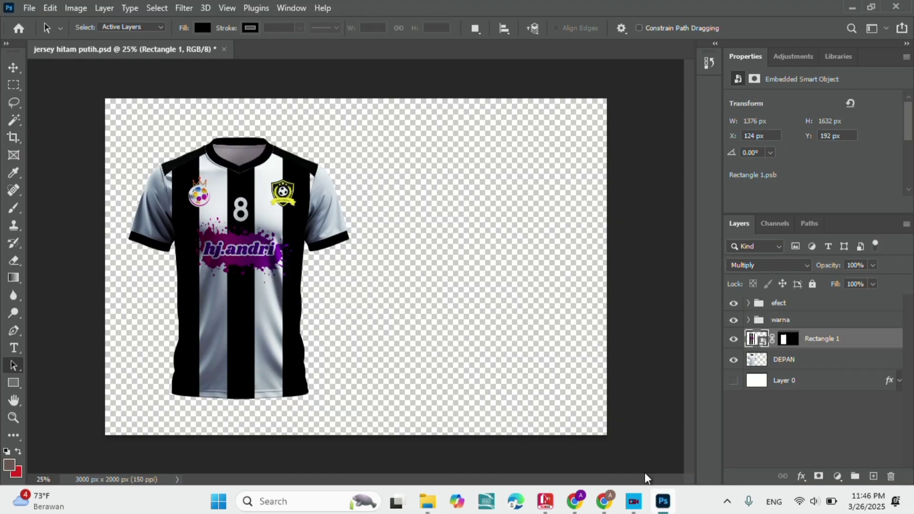
left_click_drag(662, 499, 467, 265)
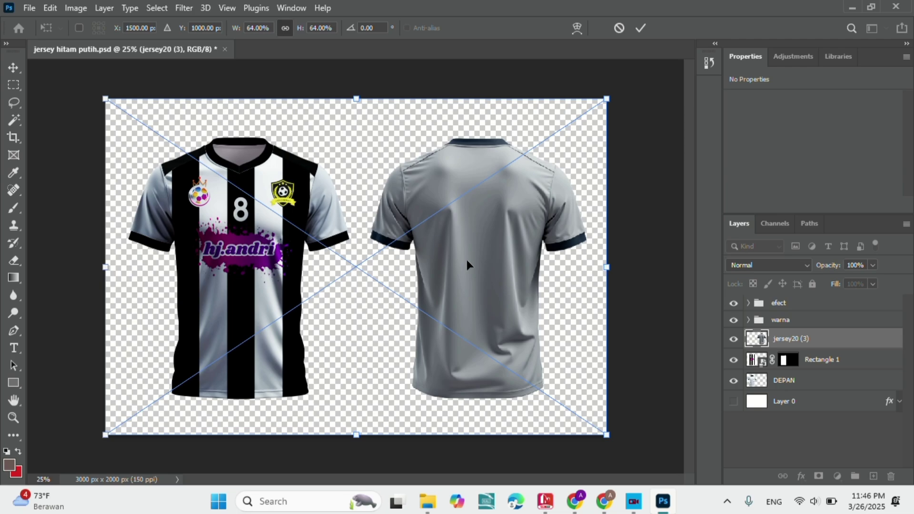
left_click(642, 31)
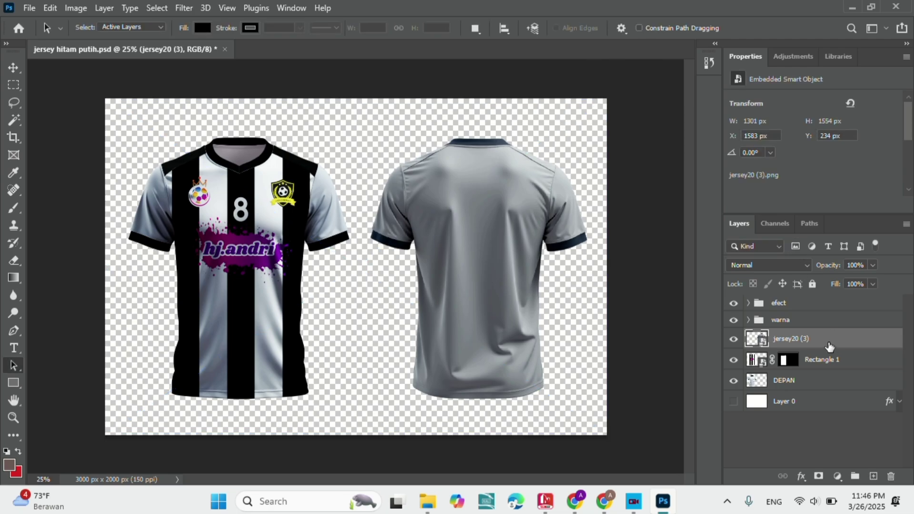
left_click_drag(829, 336, 837, 385)
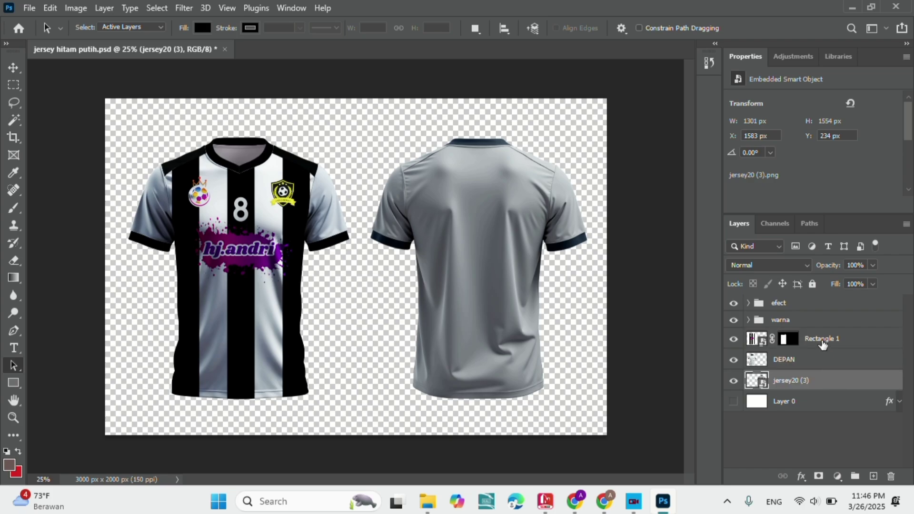
- Group the Rectangle 1 and DEPAN layers into a new group named DEPAN
left_click(822, 342)
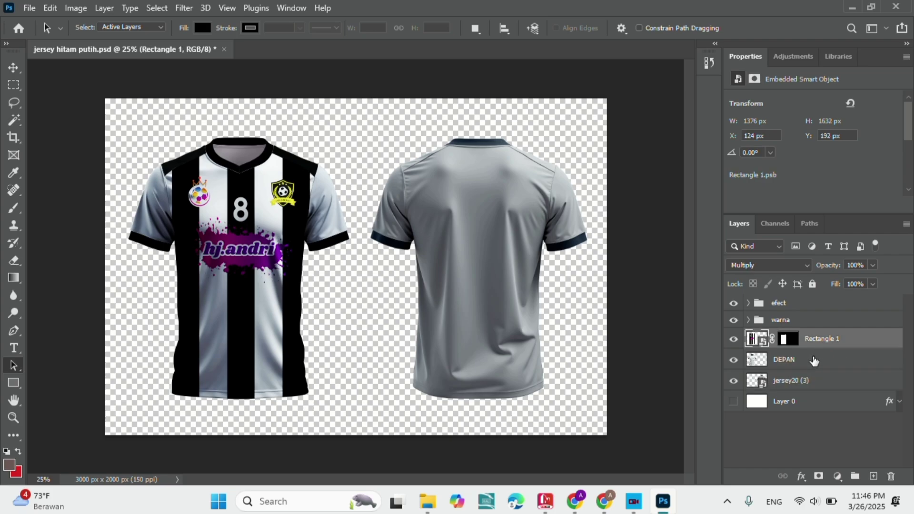
left_click(815, 361, "ctrl")
right_click(814, 362)
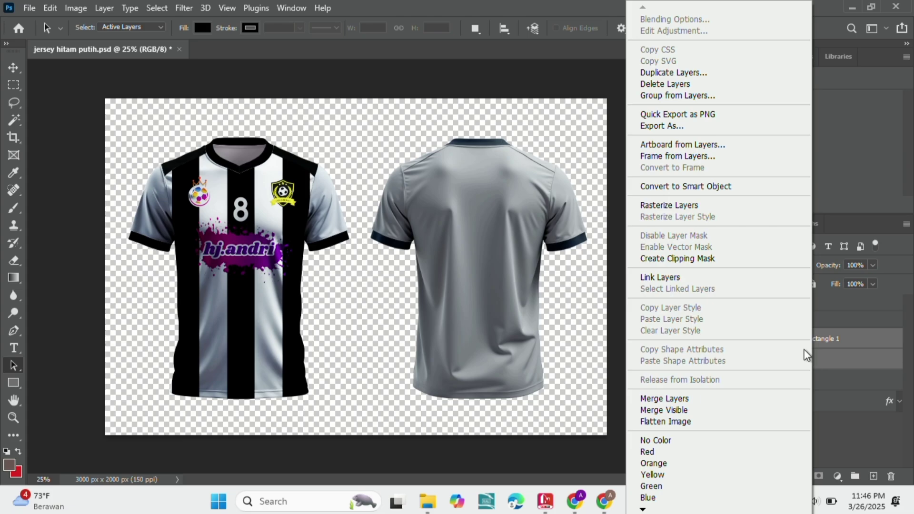
left_click(702, 99)
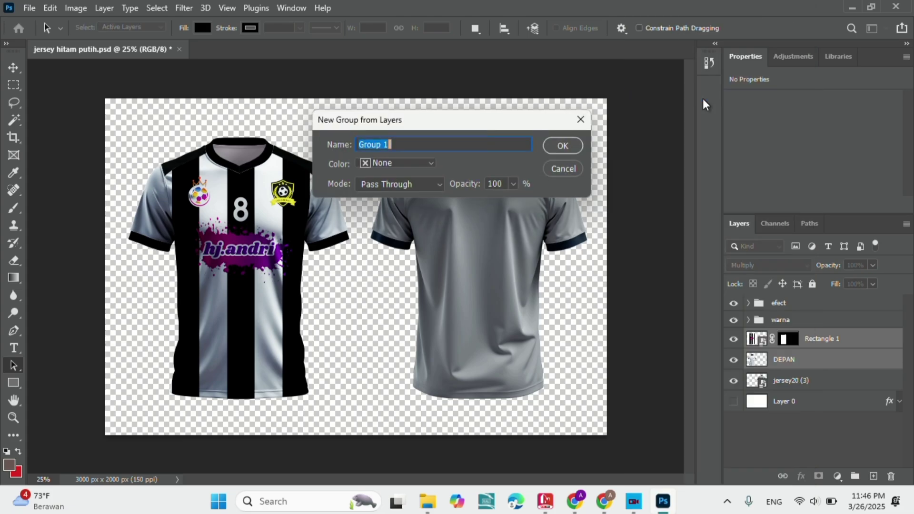
key("BackSpace")
type("D")
key("BackSpace")
left_click(575, 145)
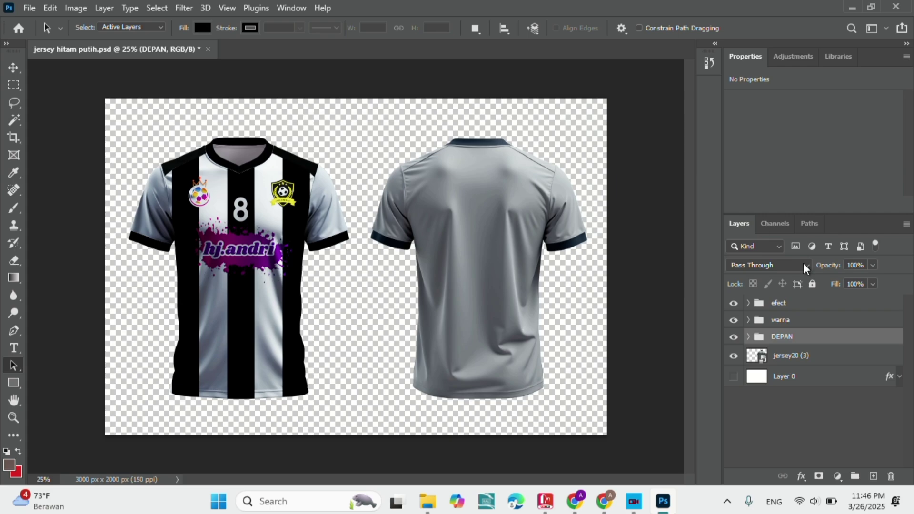
- Rename the warna layer group to WARNA
left_click(796, 324)
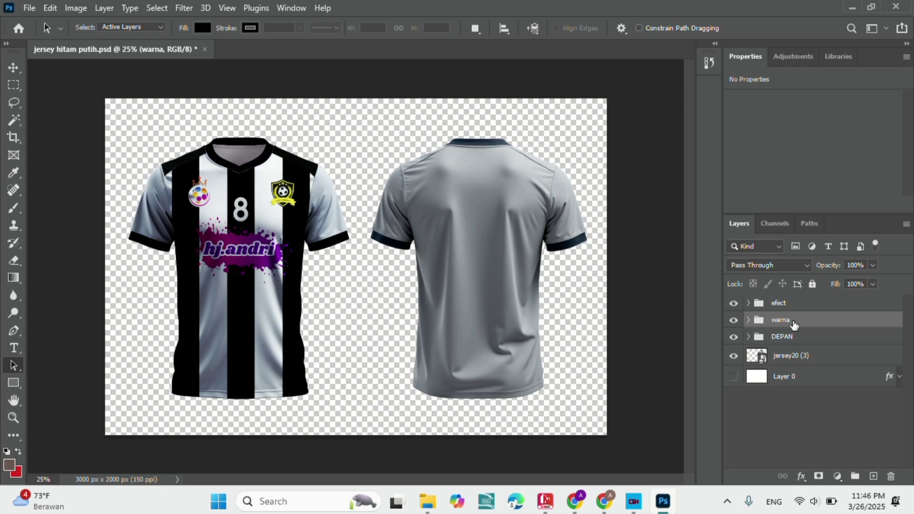
double_click(794, 323)
key("BackSpace")
type("WARNA")
key("Return")
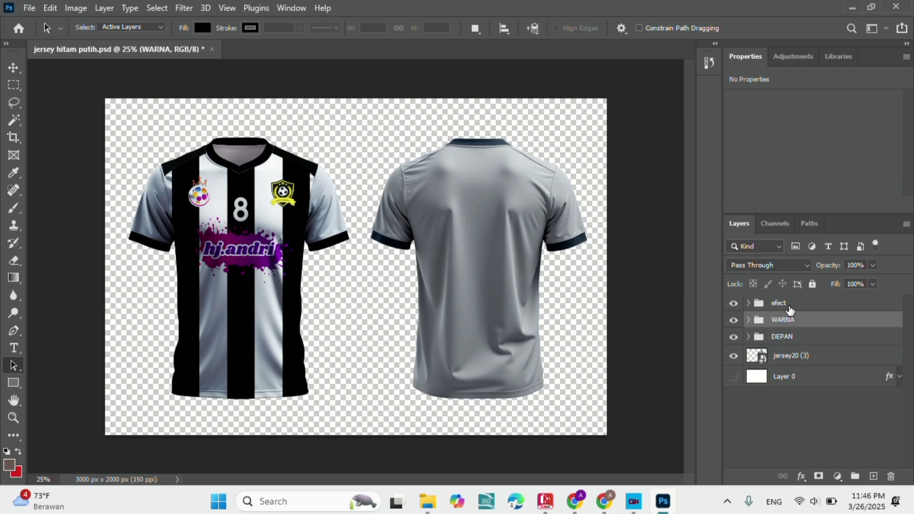
- Rename the efect layer group to EFECT
left_click(791, 308)
double_click(790, 307)
key("BackSpace")
type("EFECT")
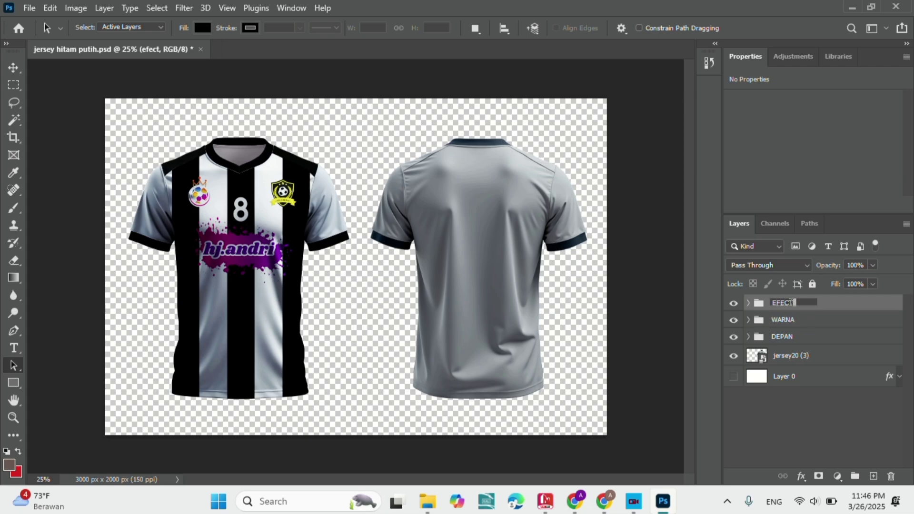
key("Return")
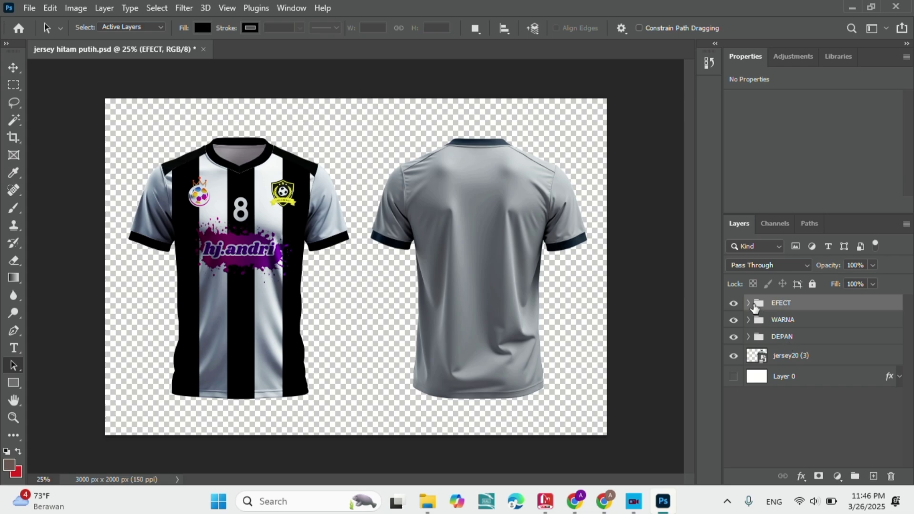
- Toggle the EFECT group's jersey20 (2) copy shading layers off and on, then collapse the group
left_click(749, 304)
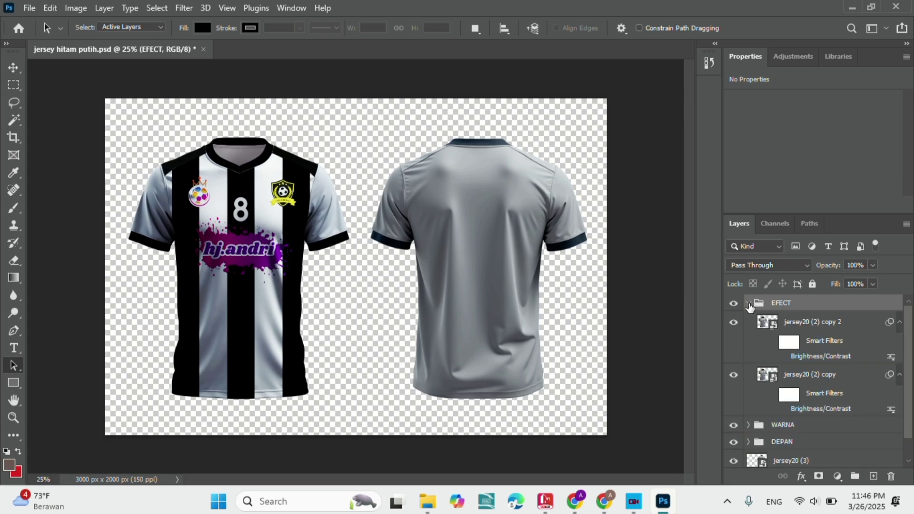
left_click(735, 323)
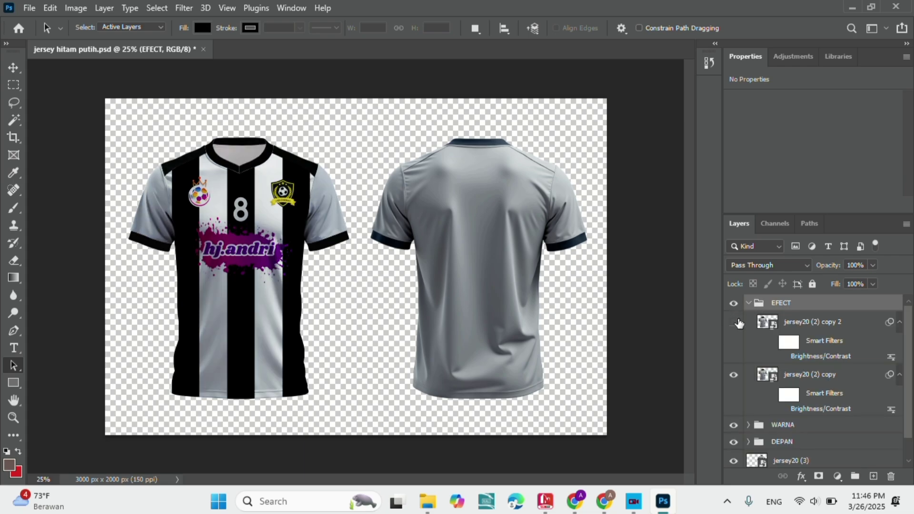
left_click(735, 376)
left_click(734, 322)
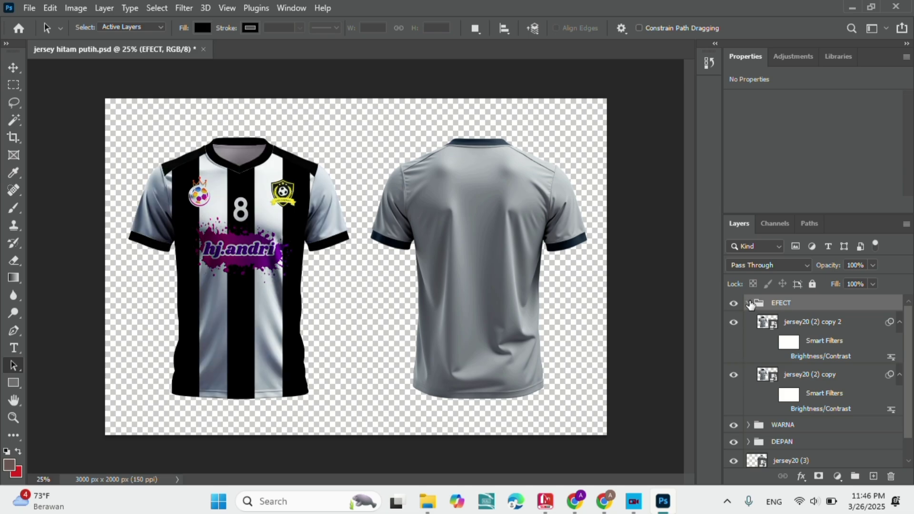
left_click(748, 304)
- In the WARNA group, hide and re-show Color Fill 5 and Color Fill 4
left_click(748, 321)
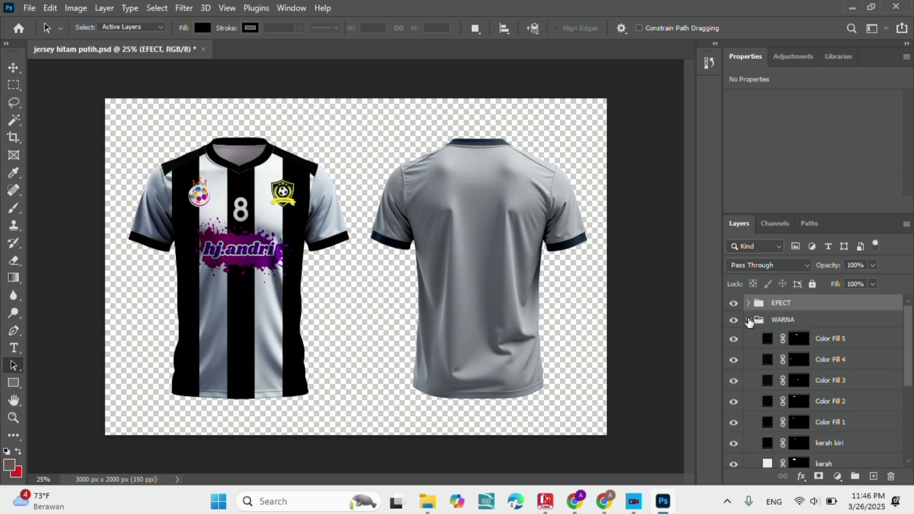
left_click(734, 338)
left_click(735, 360)
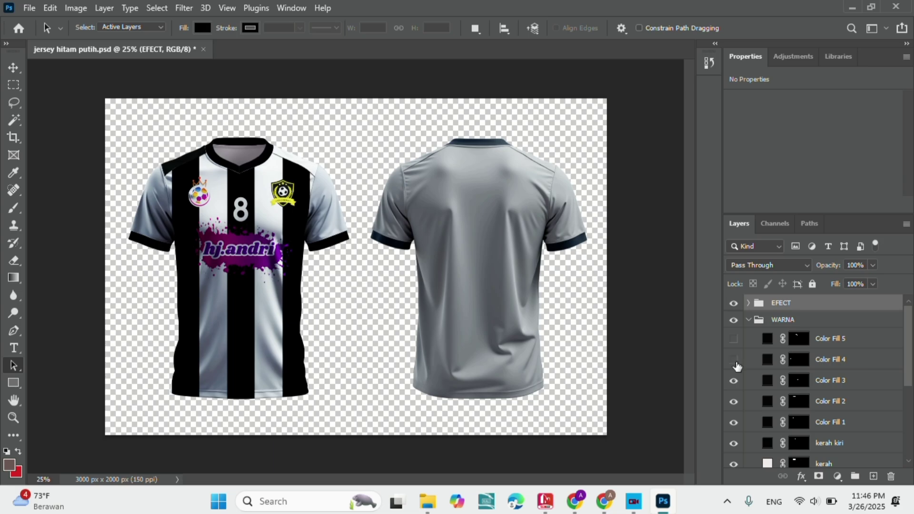
left_click(734, 339)
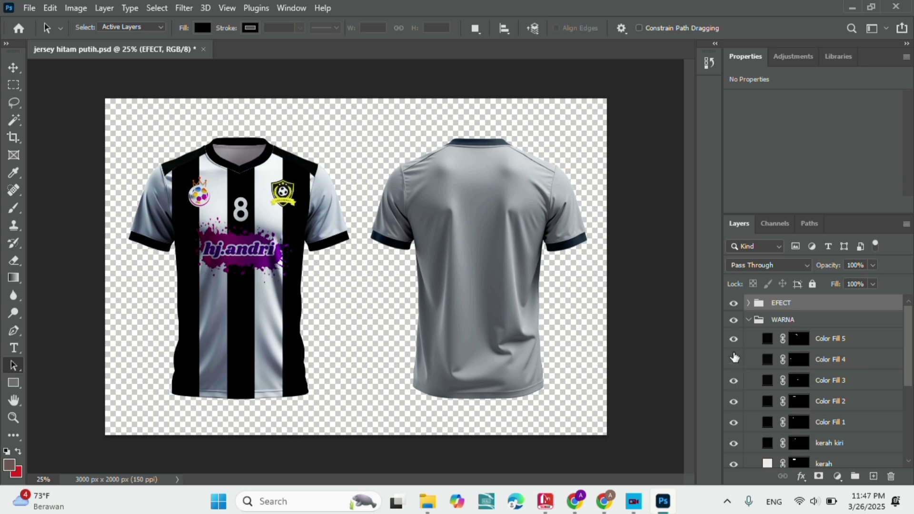